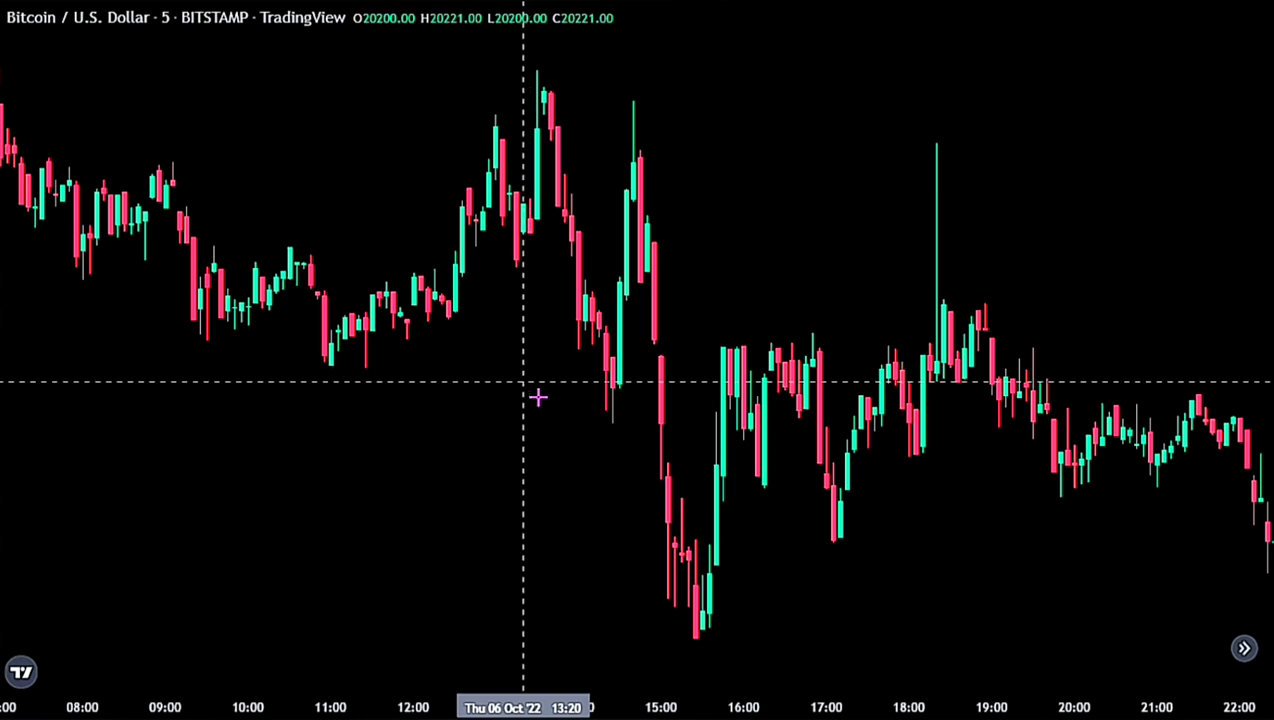
Add the False Breakout (Expo) indicator from a 'FALSE BRE' search, then search 'MULTI'.
mouse_move(104, 32)
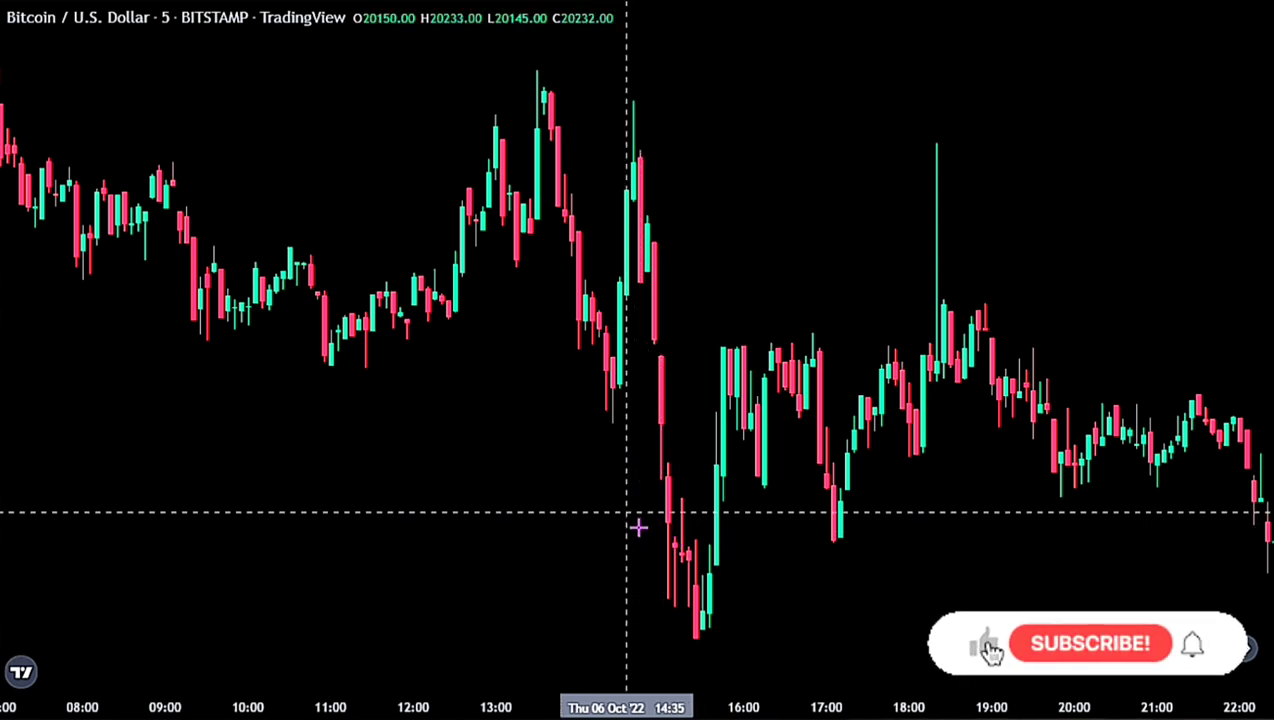
key("slash")
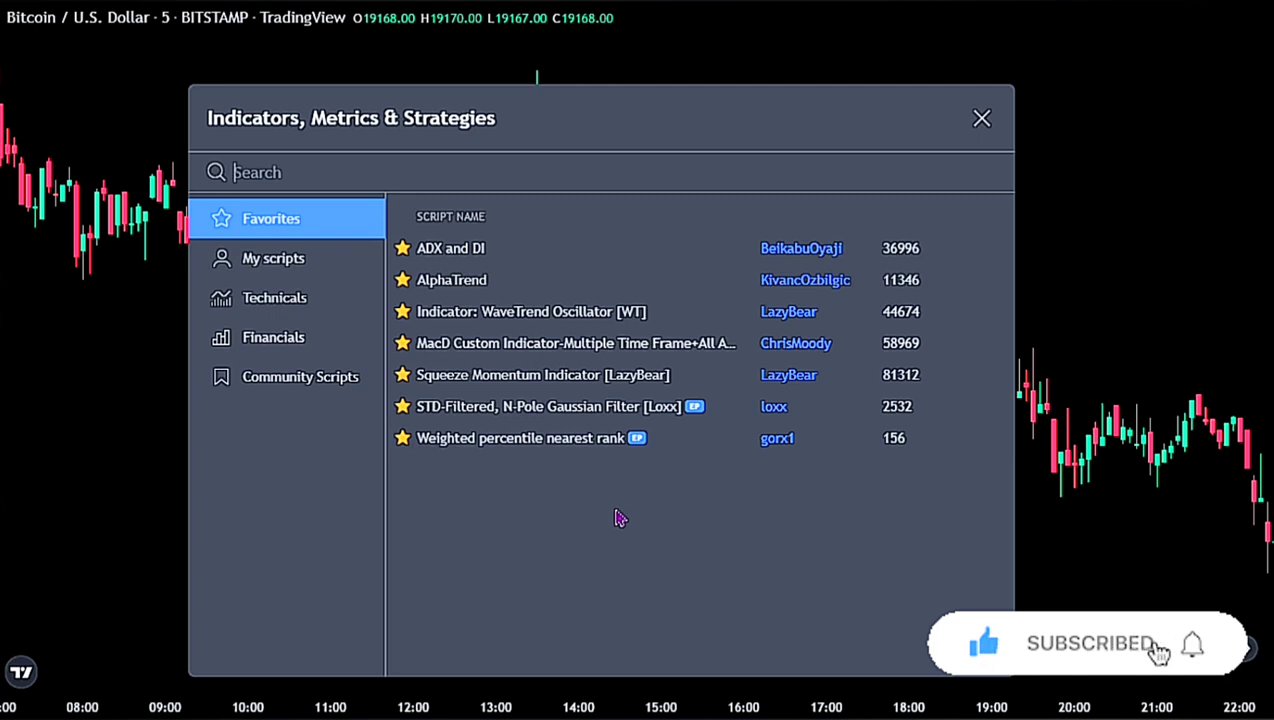
type("FALSE BRE")
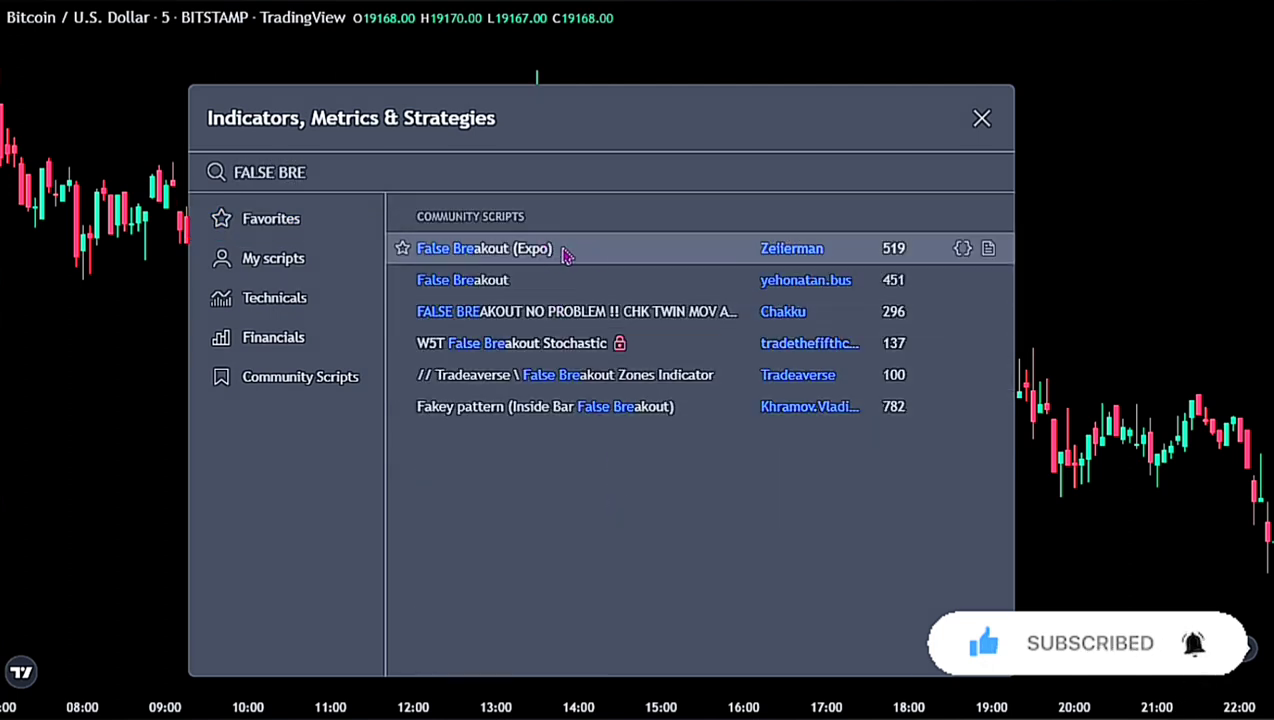
left_click(623, 254)
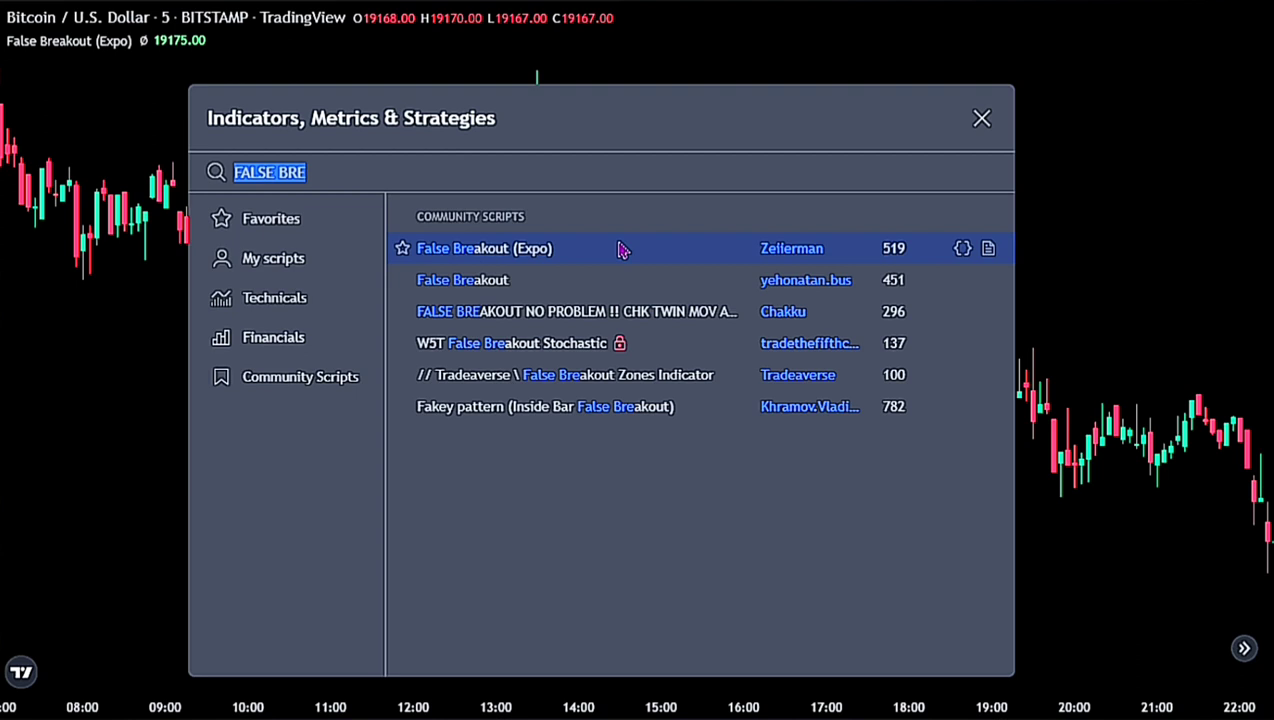
type("MUL")
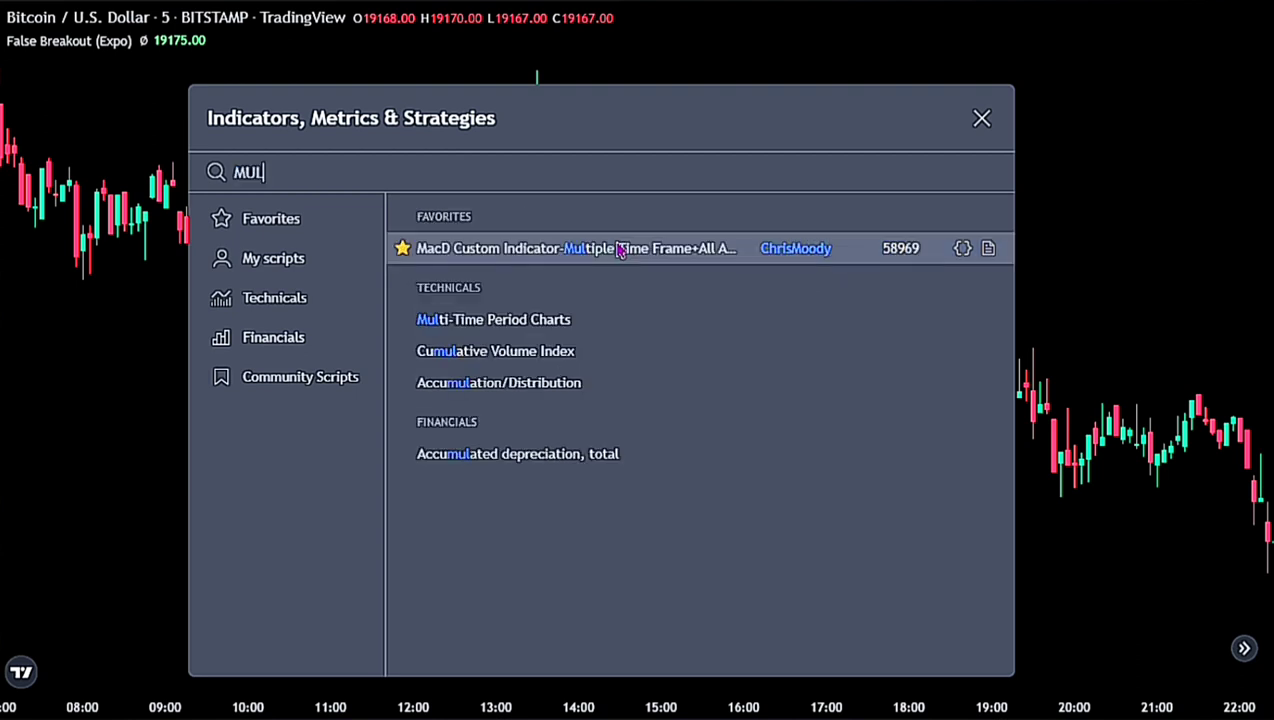
type("TI")
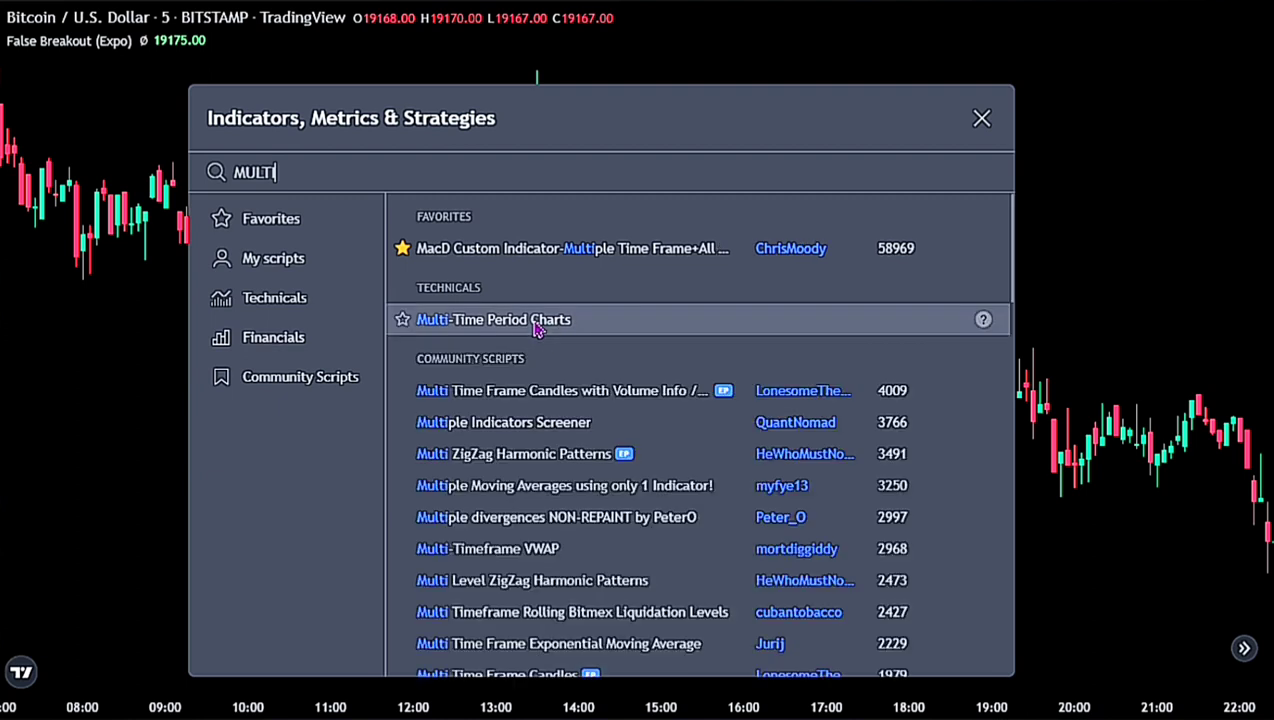
Add Multi-Time Period Charts from the results and close the Indicators dialog.
left_click(538, 320)
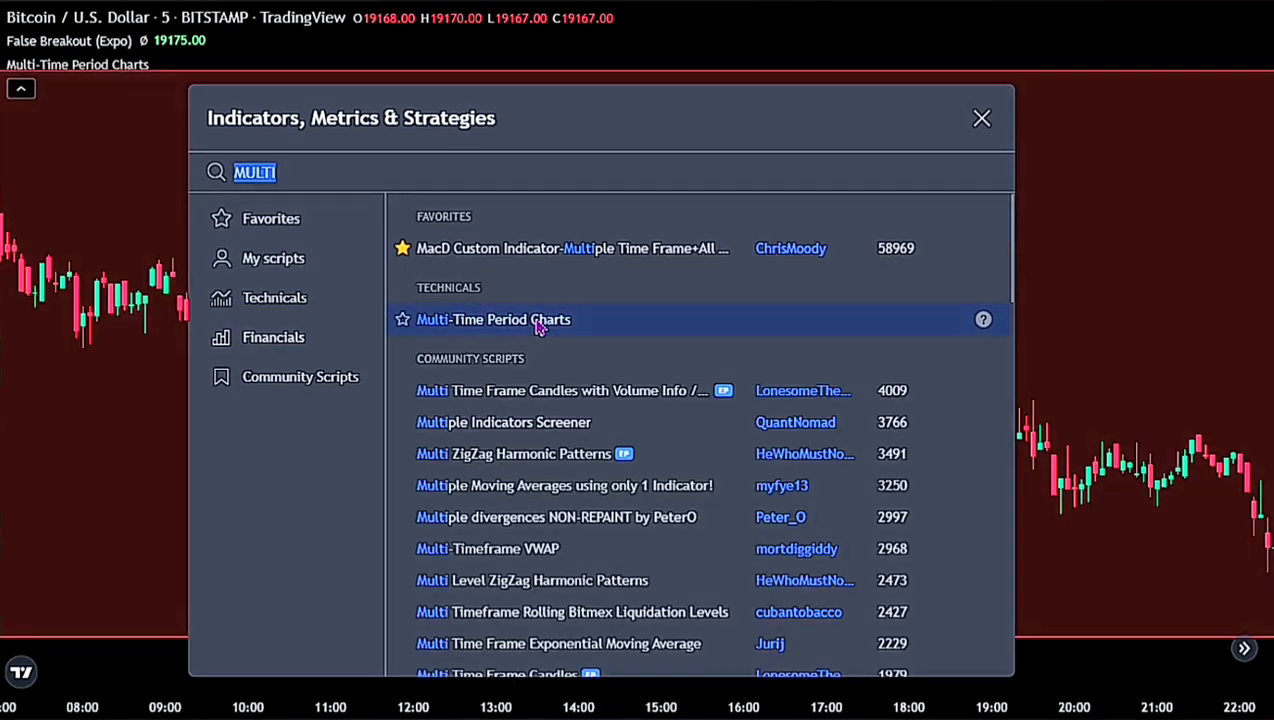
left_click(982, 119)
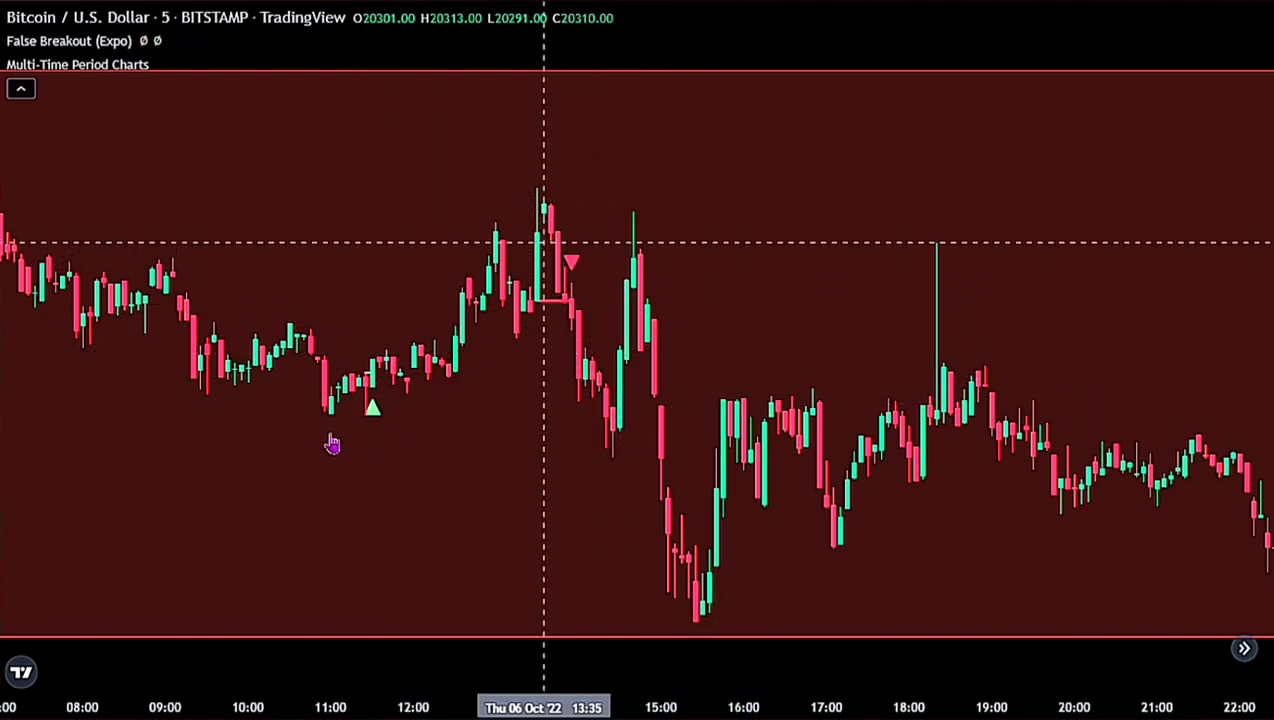
Turn off AutoTimeframe and set the Multi-Time Period Charts box timeframe to 30 minutes.
double_click(767, 80)
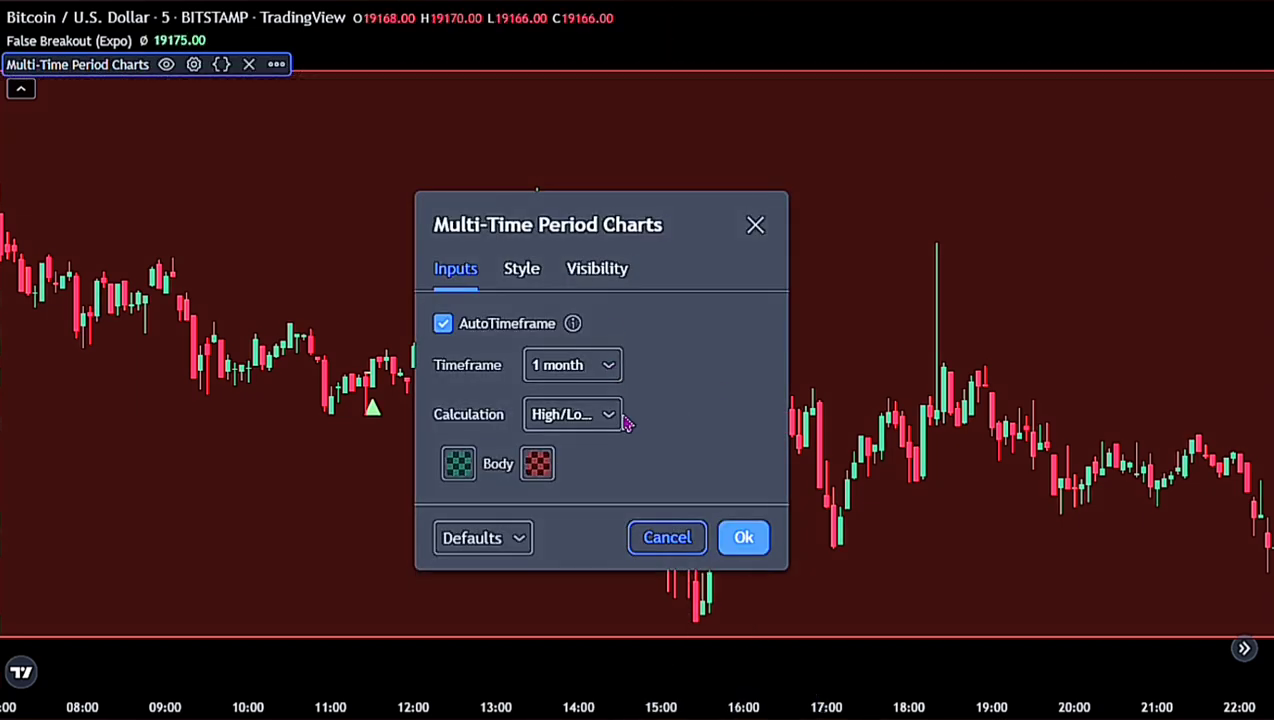
left_click(443, 325)
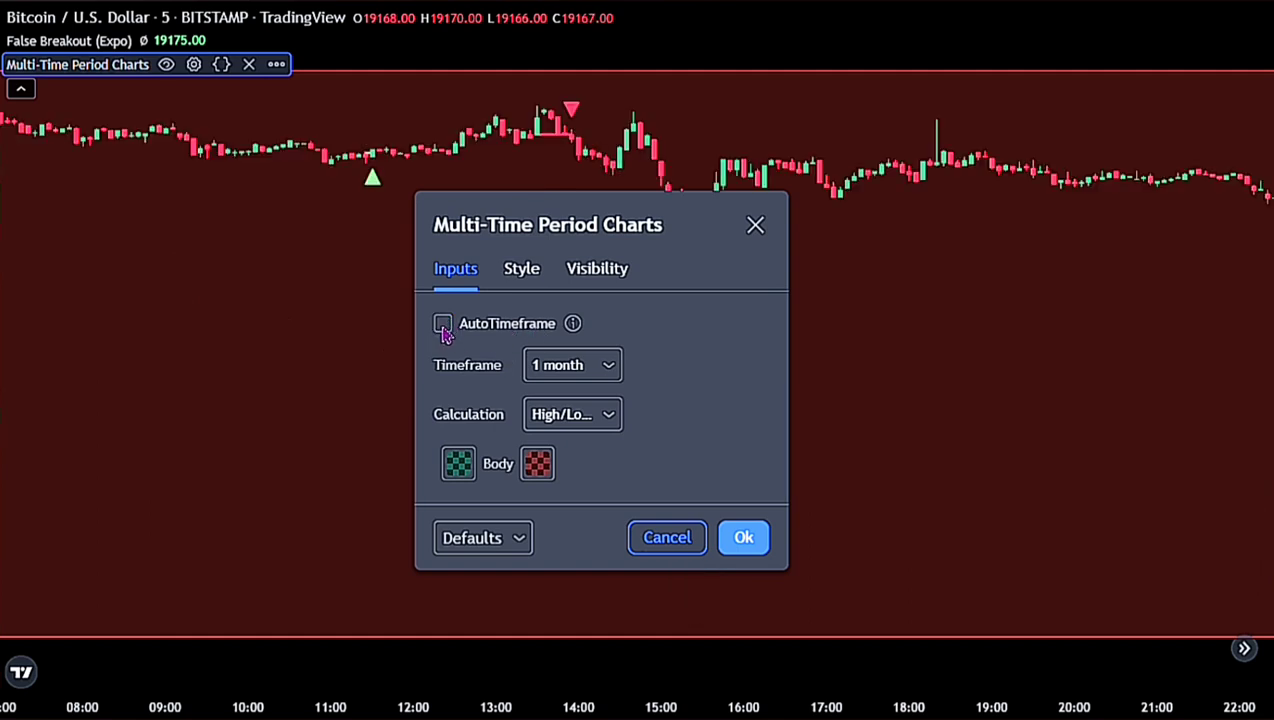
left_click(602, 365)
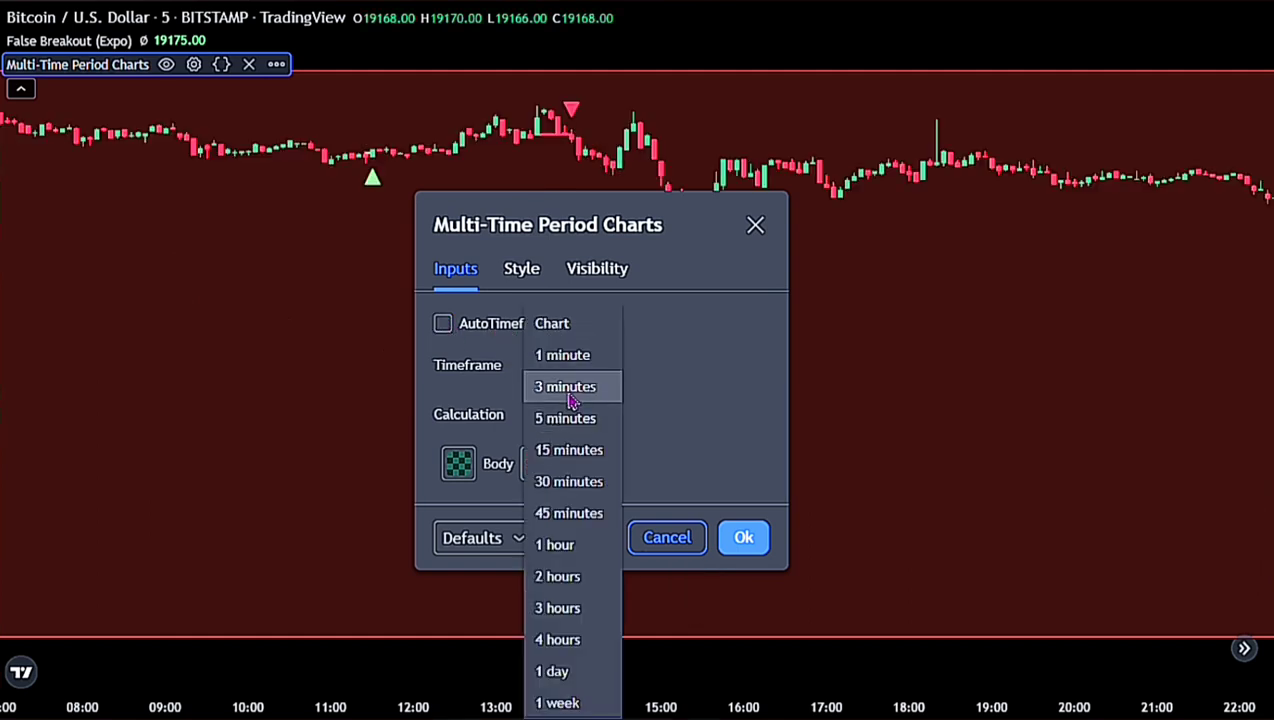
left_click(560, 482)
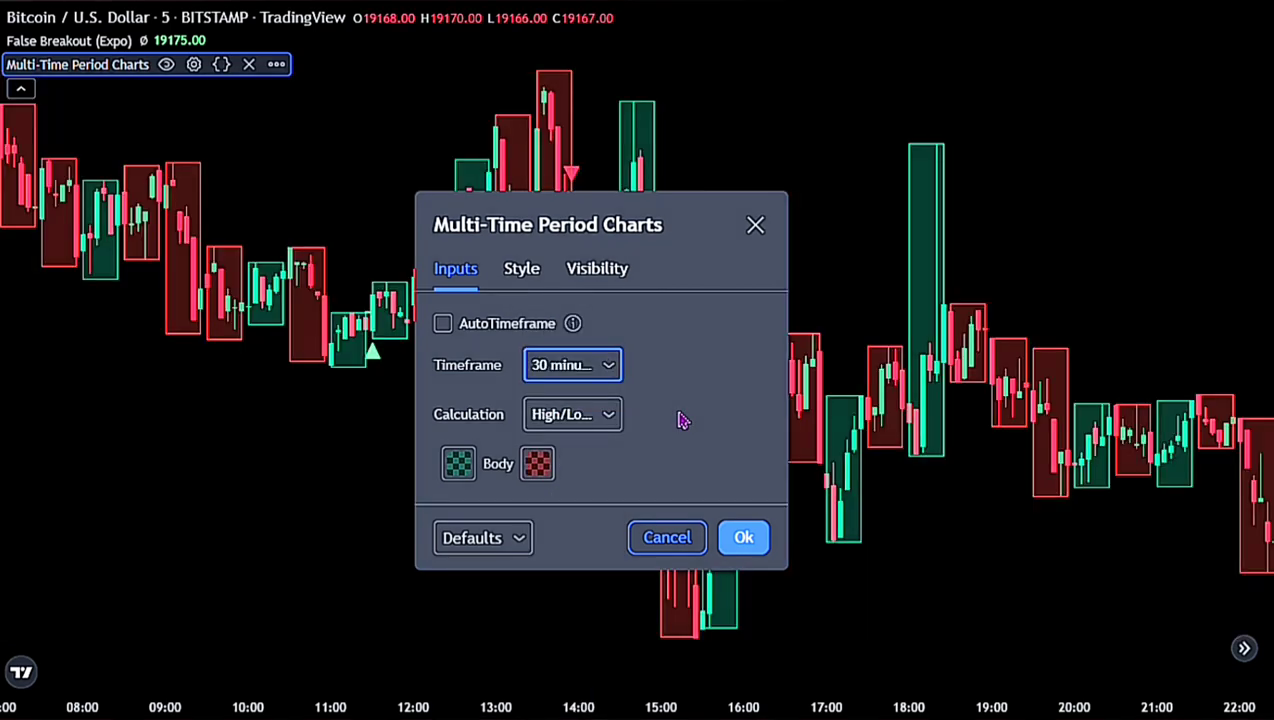
left_click(741, 540)
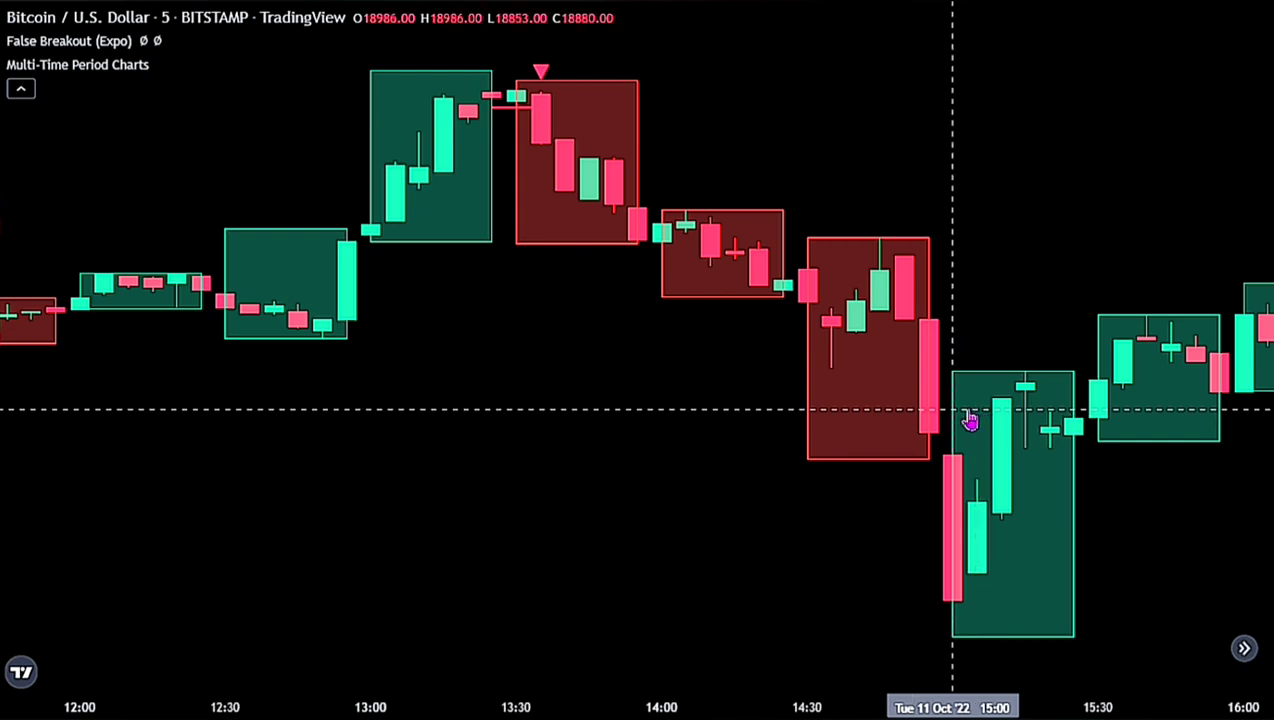
Add the ADX and DI indicator via an 'ADX' search.
key("slash")
type("ADX")
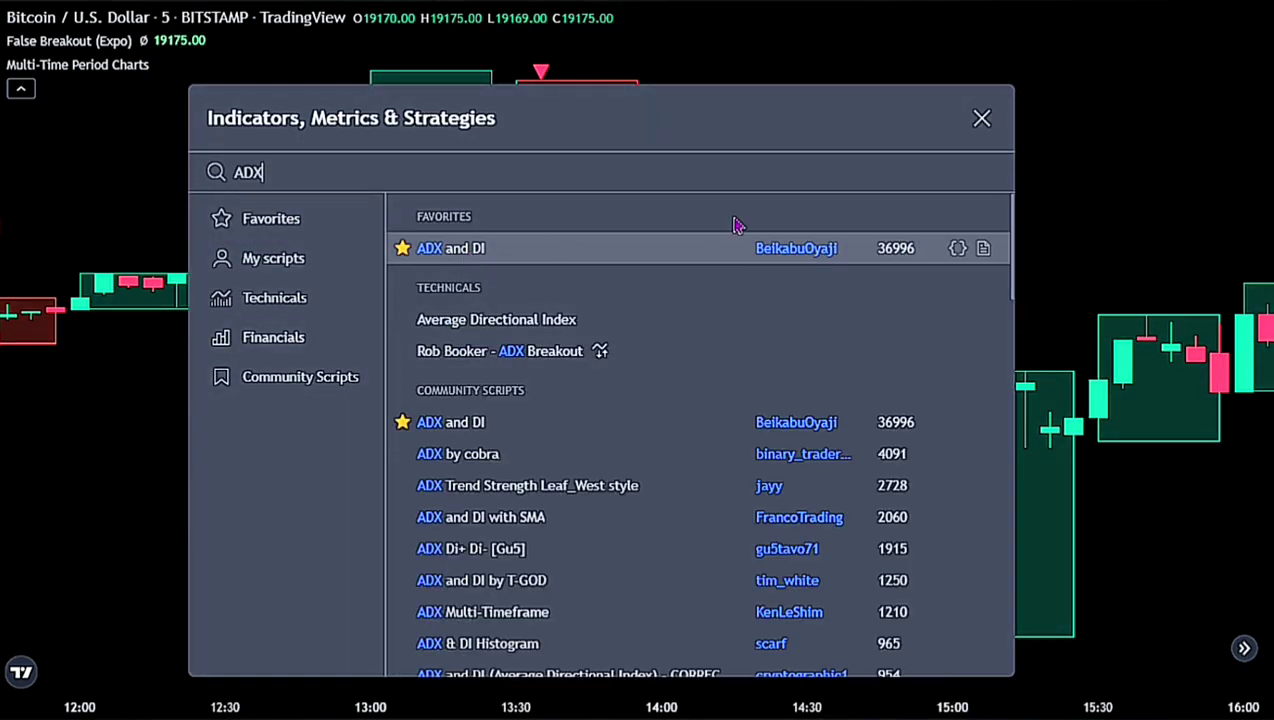
left_click(981, 119)
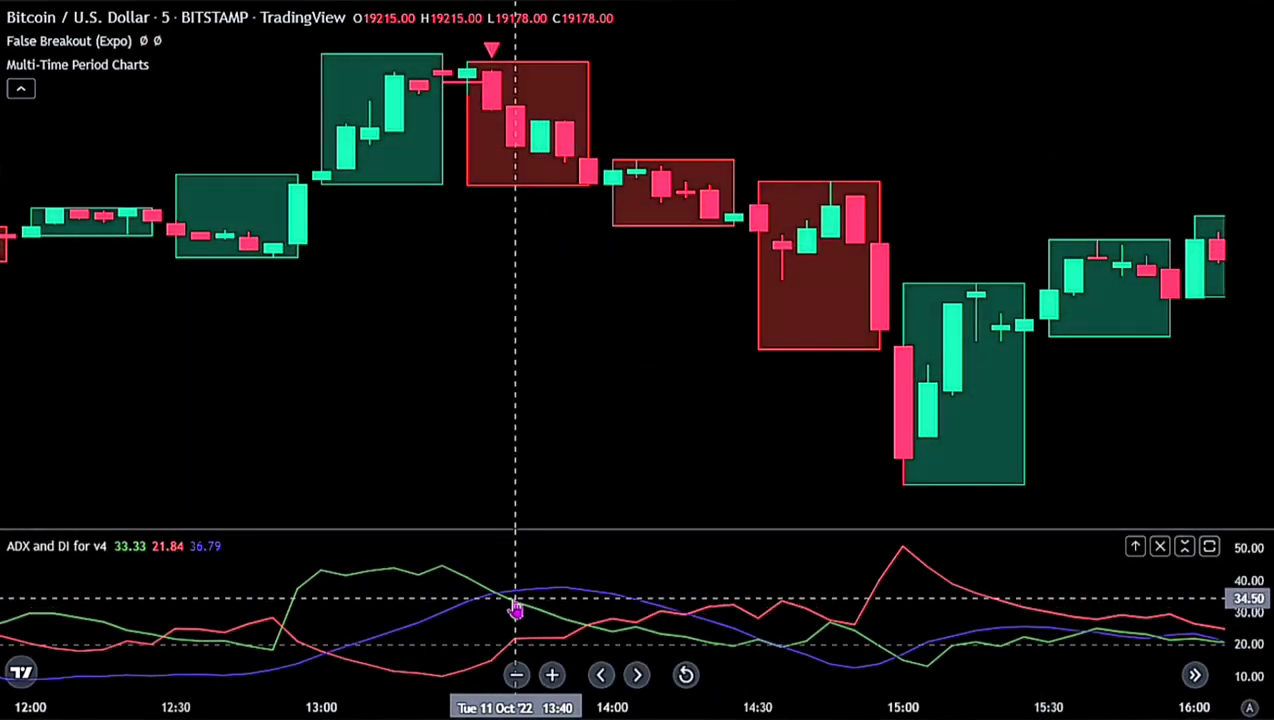
Hide the DI+ and DI- lines in the ADX and DI Style settings.
double_click(516, 608)
left_click(536, 300)
left_click(443, 343)
left_click(443, 393)
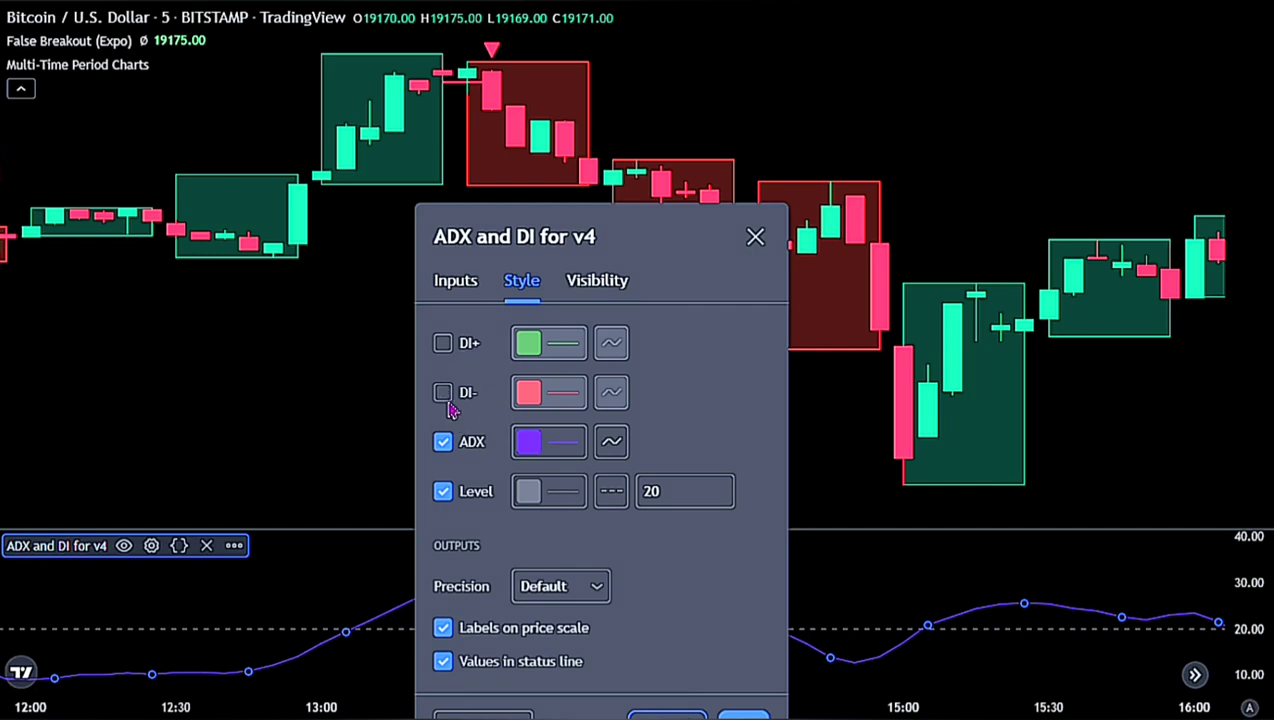
left_click(743, 715)
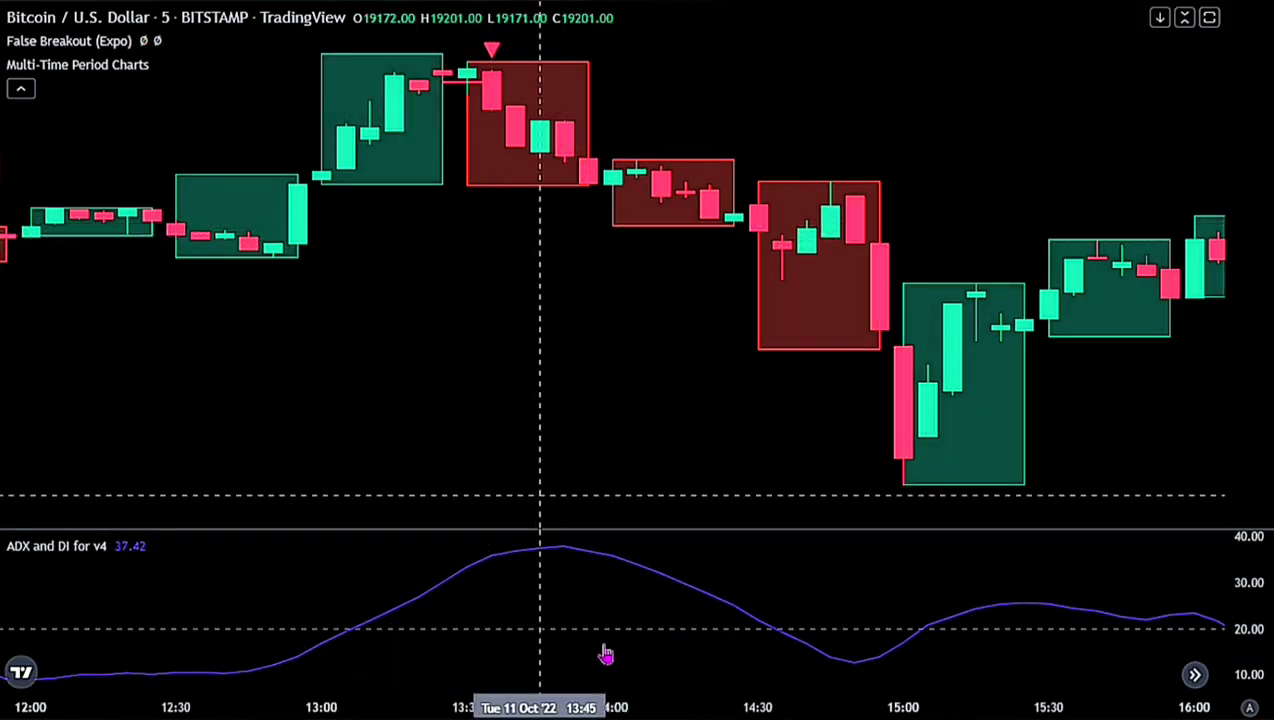
Place a short position at the 13:55 candle, raising the stop, moving the target and widening it right.
left_click(596, 199)
left_click_drag(588, 94, 589, 66)
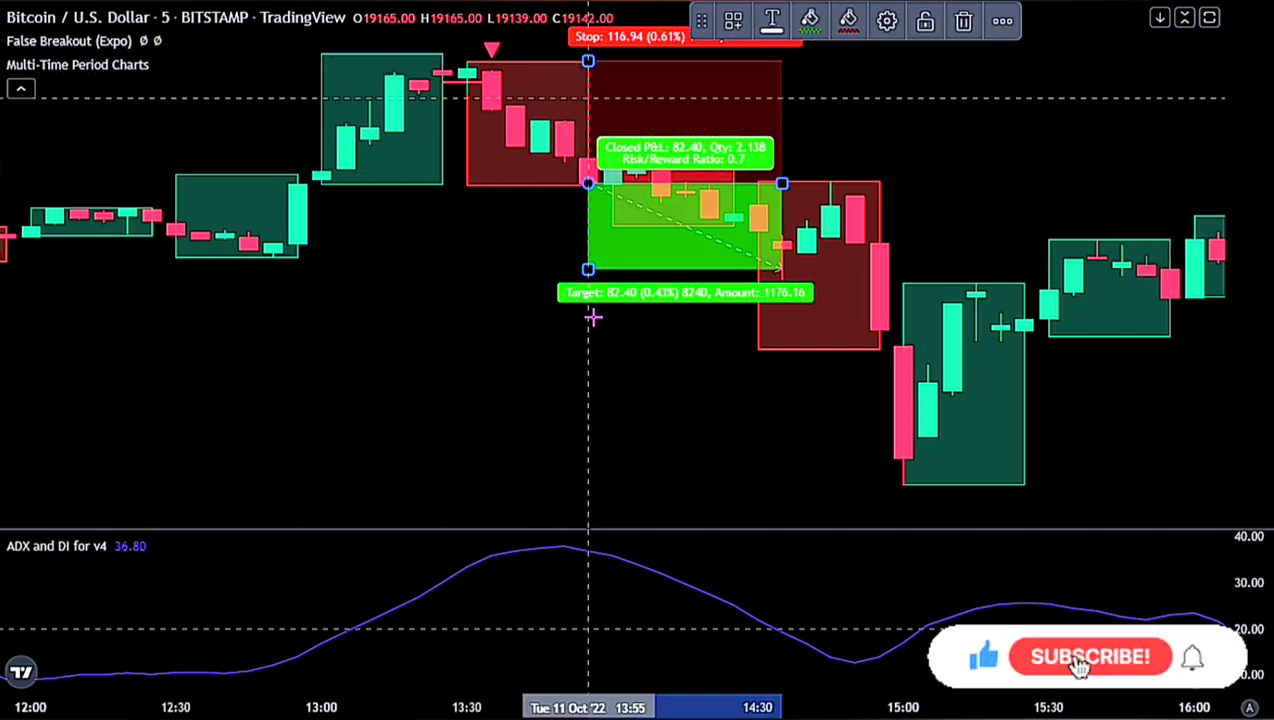
left_click_drag(588, 268, 607, 337)
left_click_drag(783, 187, 879, 185)
left_click(917, 228)
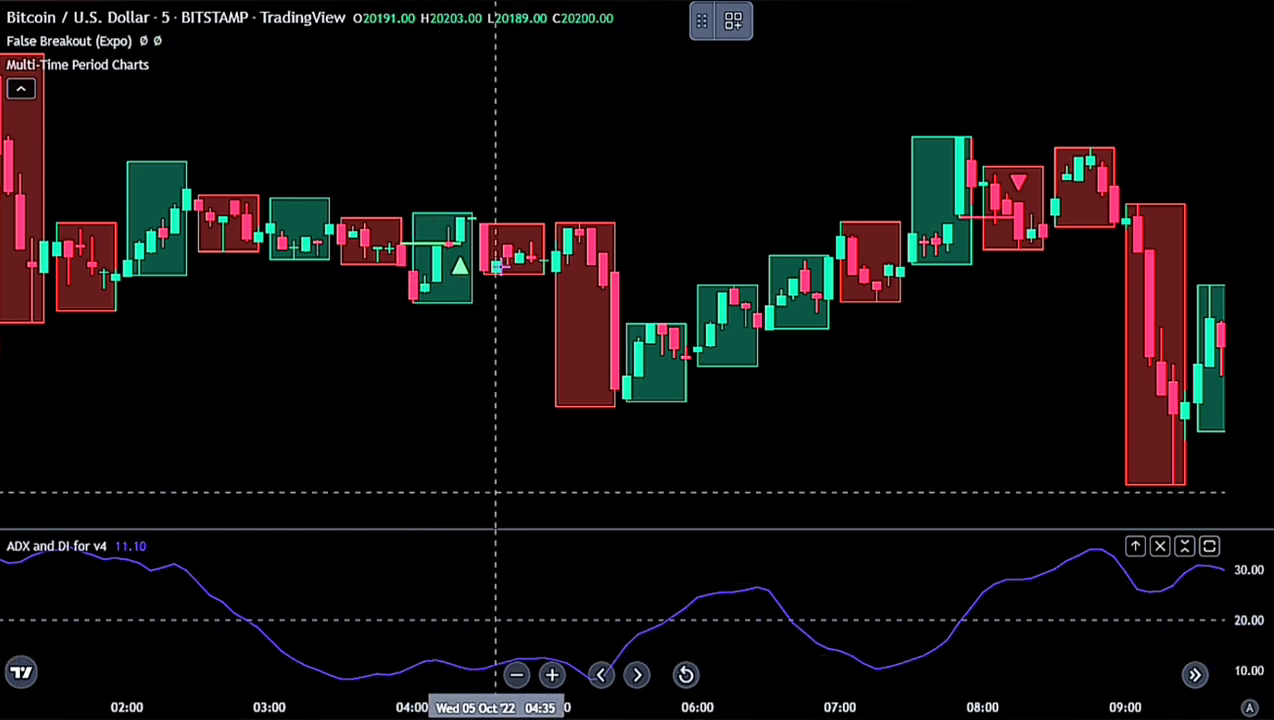
Sketch lines over the green box and a curve in the ADX pane, then pan right to later bars.
left_click(423, 322)
left_click(406, 235)
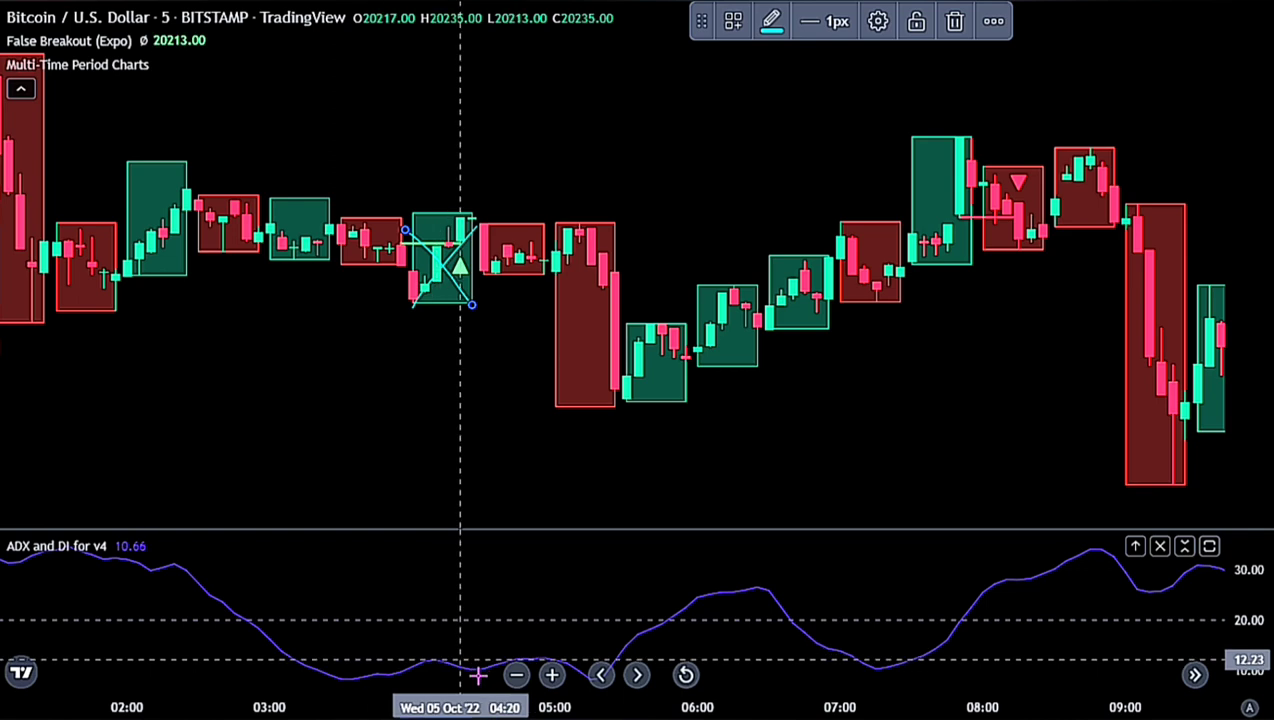
mouse_move(449, 635)
left_mouse_down()
mouse_move(455, 655)
mouse_move(522, 580)
left_mouse_up()
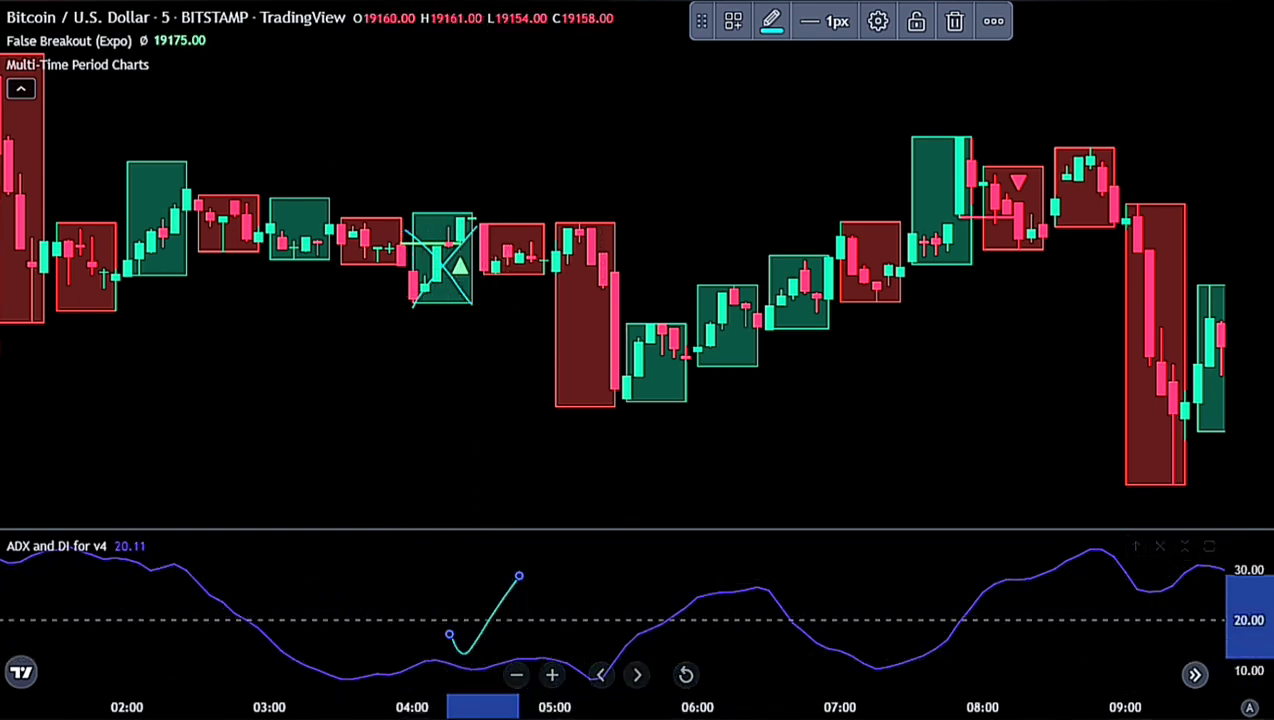
left_click(597, 583)
scroll(779, 548, "right", 5)
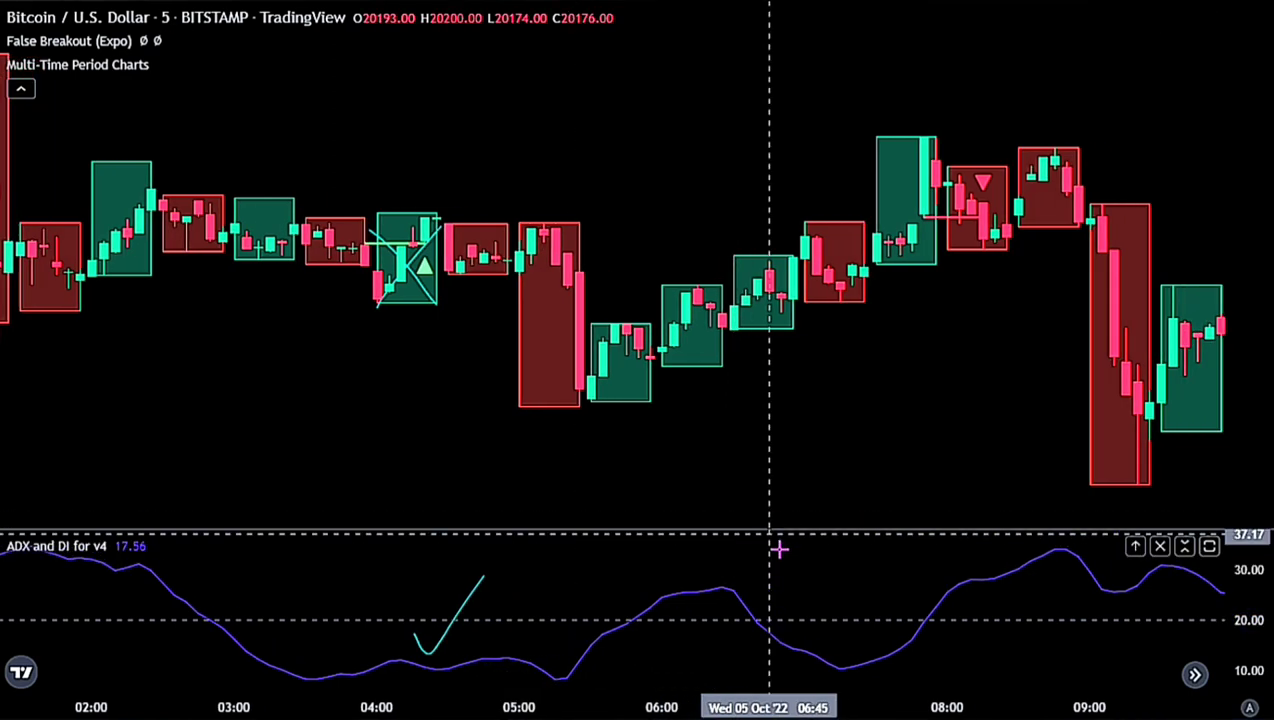
scroll(781, 520, "right", 5)
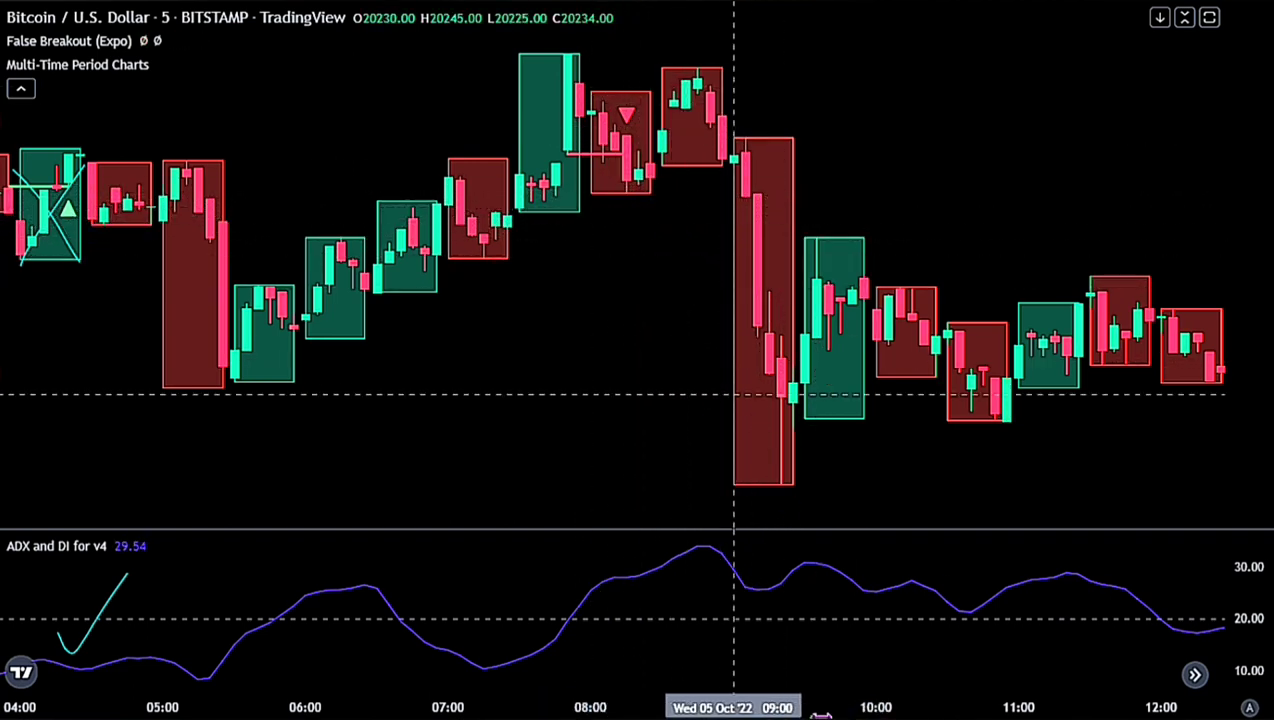
Place a short position at the 08:15 sell signal, raising the stop and lowering the target.
left_click(638, 192)
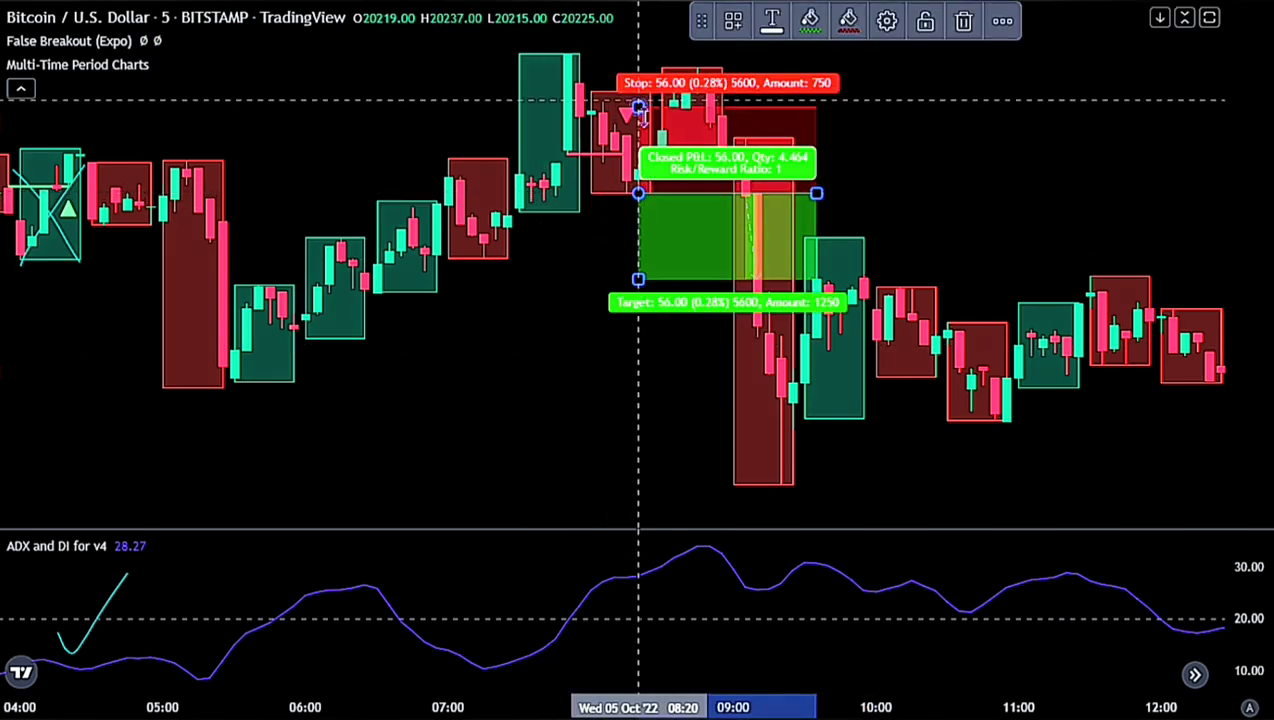
left_click_drag(638, 108, 638, 91)
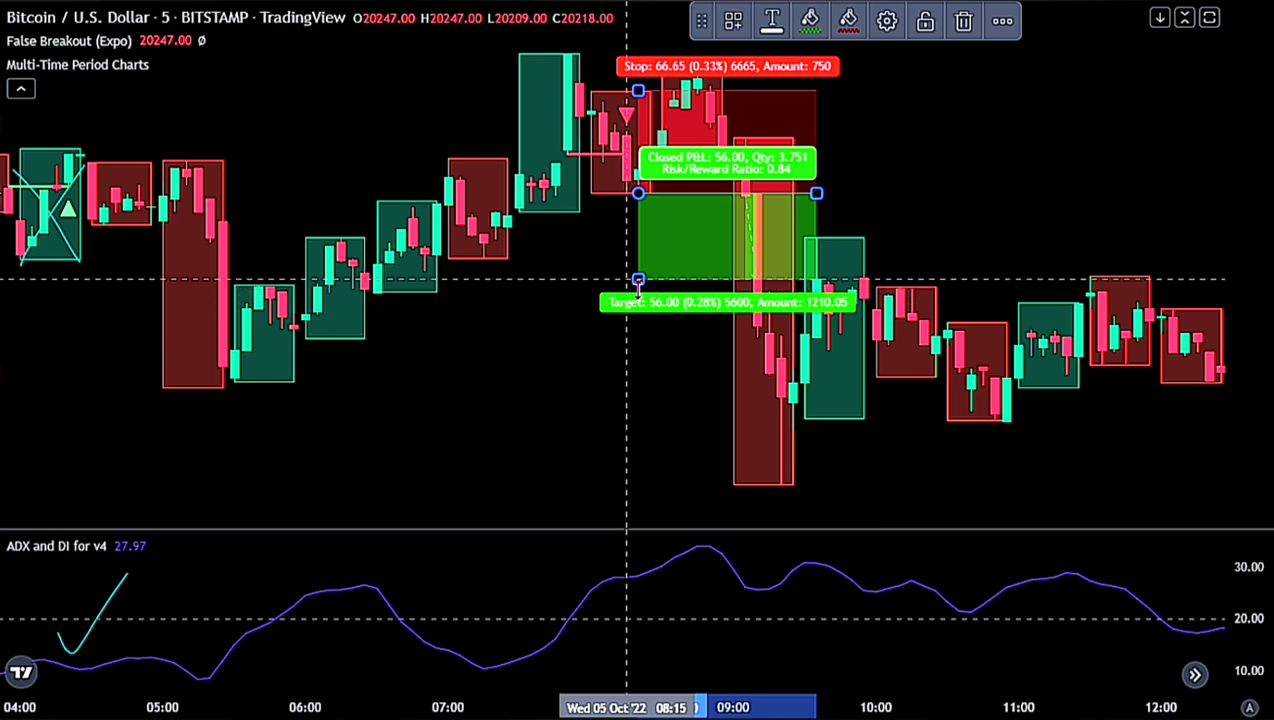
left_click_drag(638, 288, 648, 330)
mouse_move(817, 193)
left_mouse_down()
mouse_move(847, 199)
mouse_move(799, 214)
left_mouse_up()
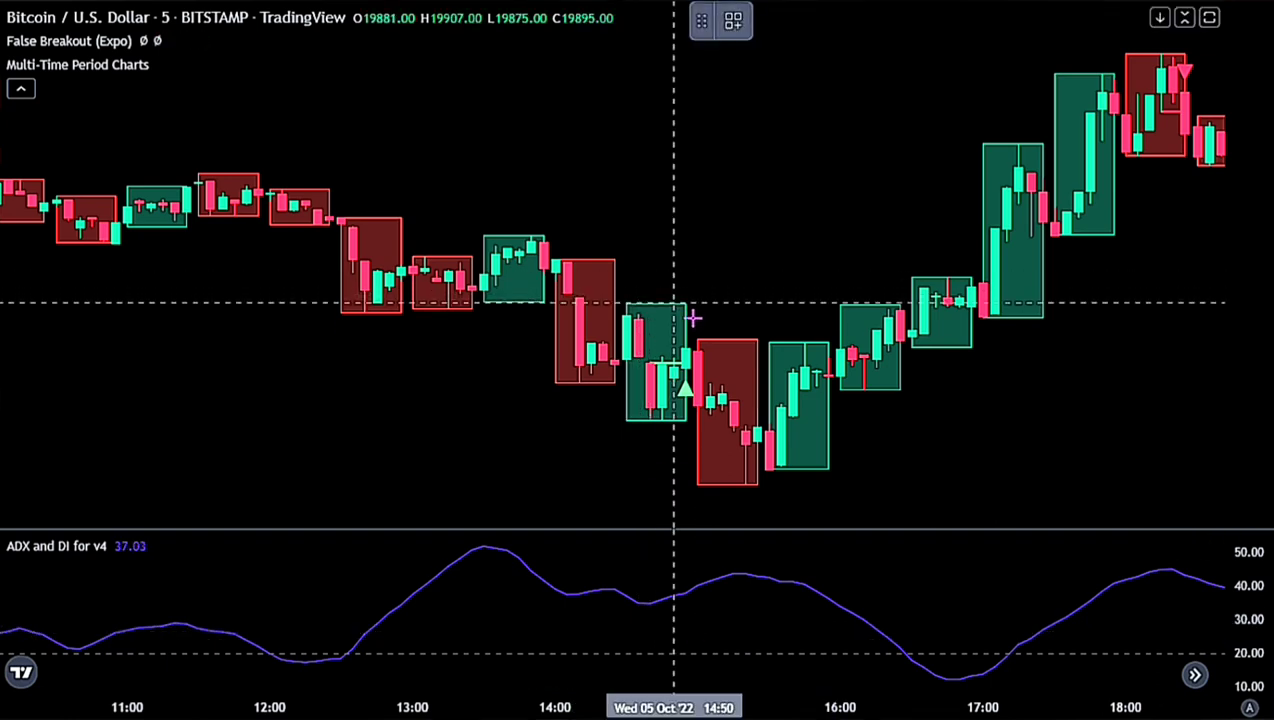
Place a long position at the 14:50 buy signal, lowering the stop, raising the target, extending to ~17:40.
left_click(673, 302)
left_click_drag(674, 386, 673, 424)
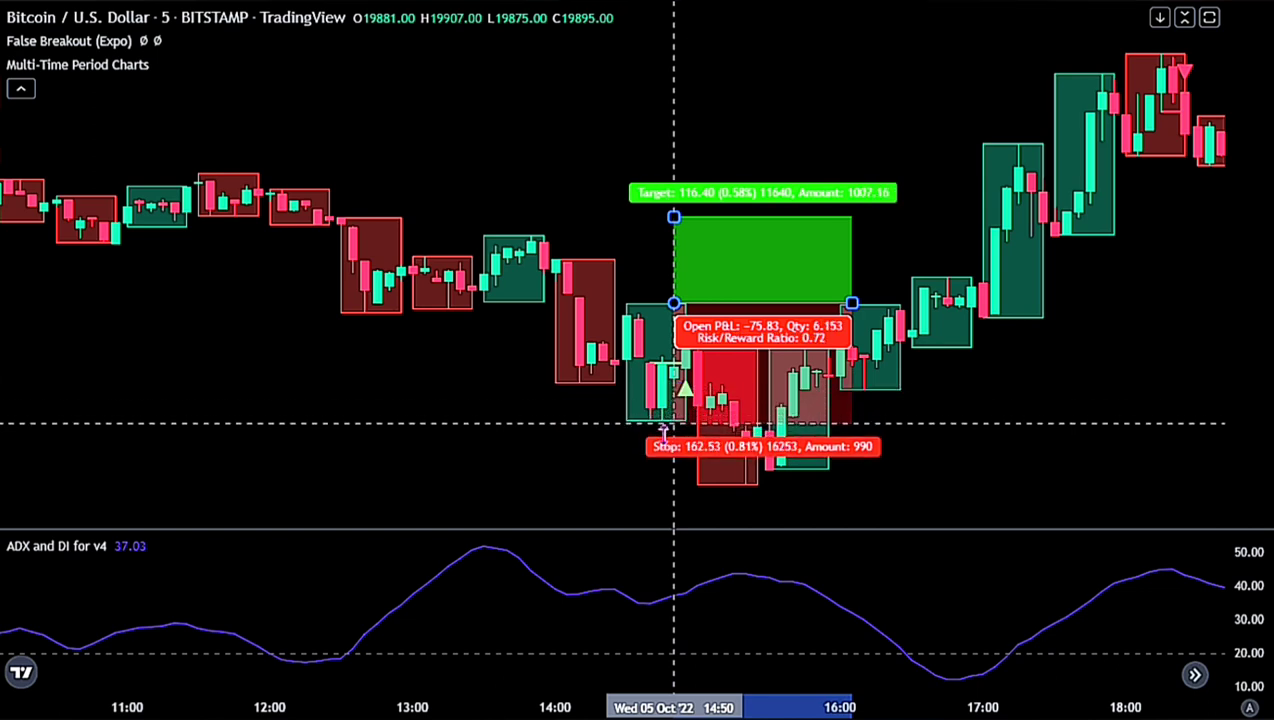
left_click_drag(674, 217, 676, 153)
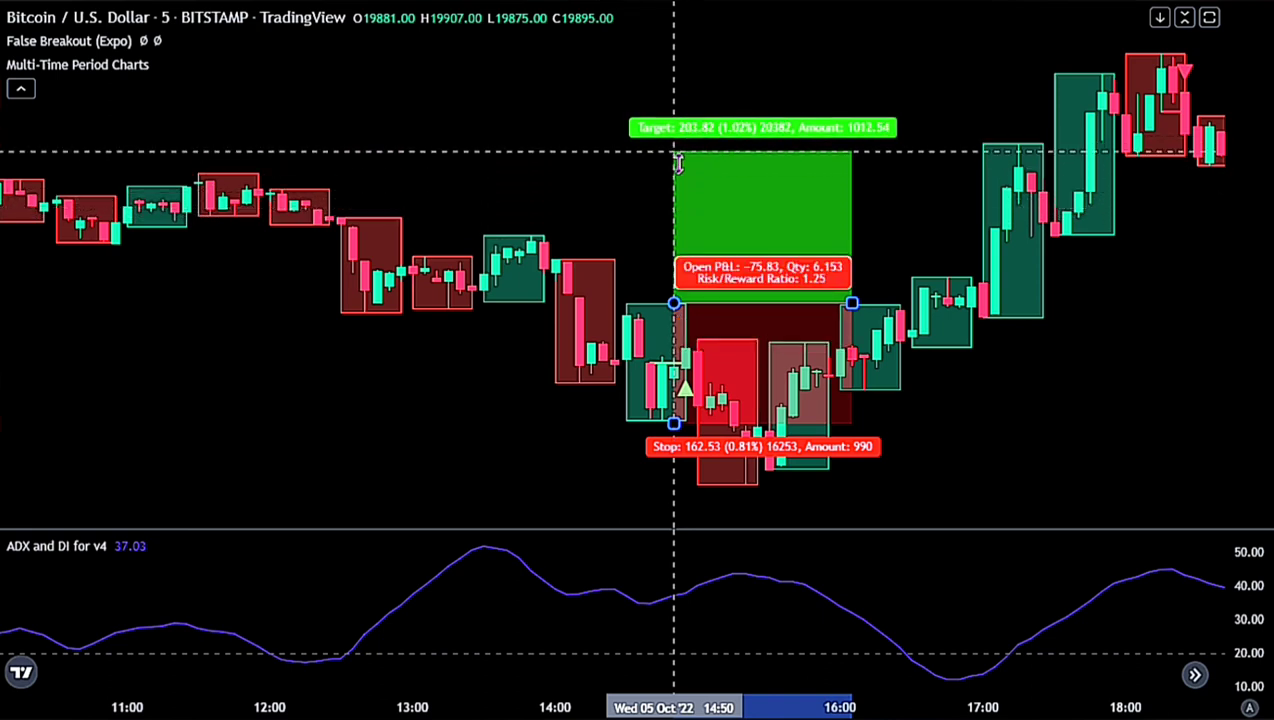
left_click_drag(852, 302, 1055, 302)
left_click(1089, 300)
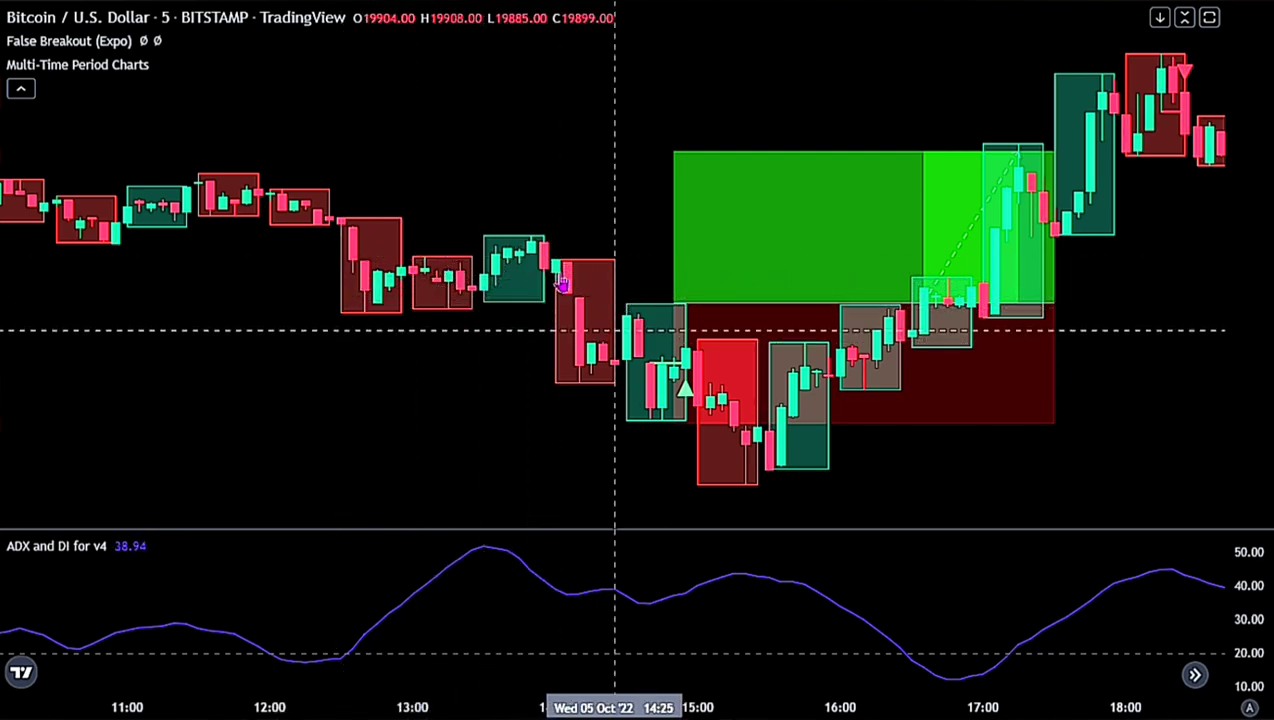
In the Multi-Time Period Charts inputs, set the box timeframe to 1 hour, then 2 hours.
double_click(577, 393)
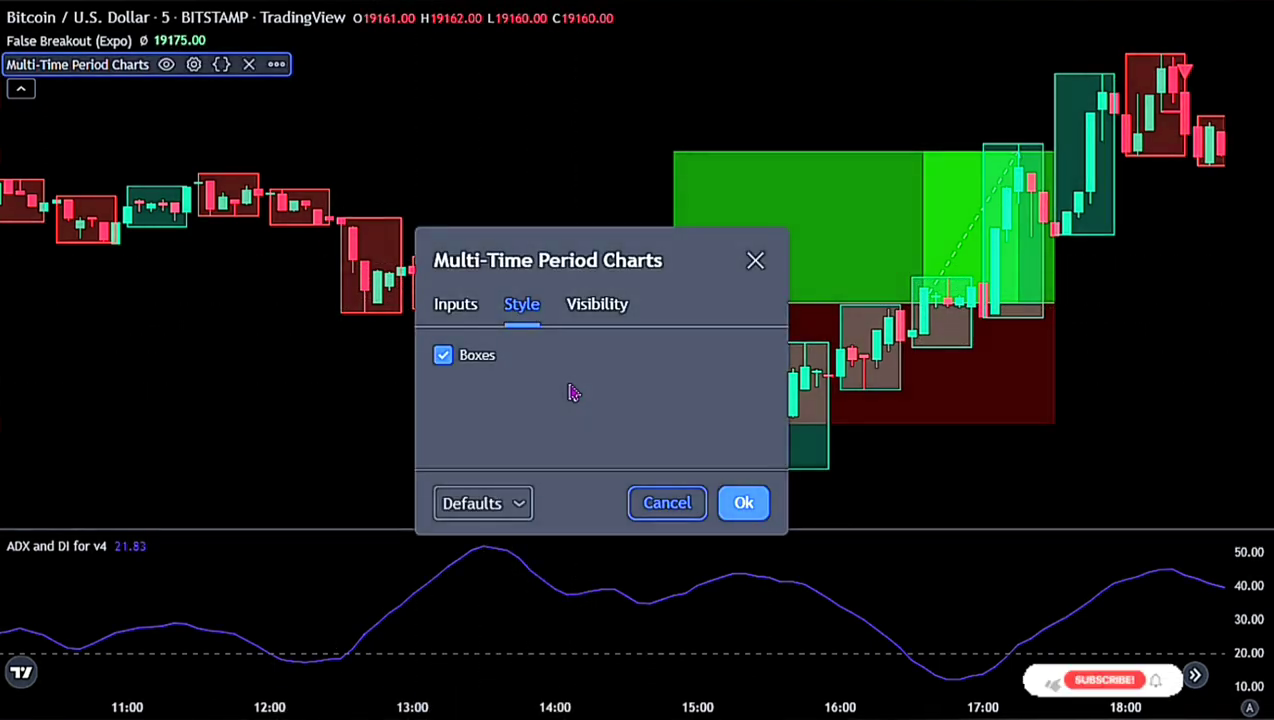
left_click(455, 304)
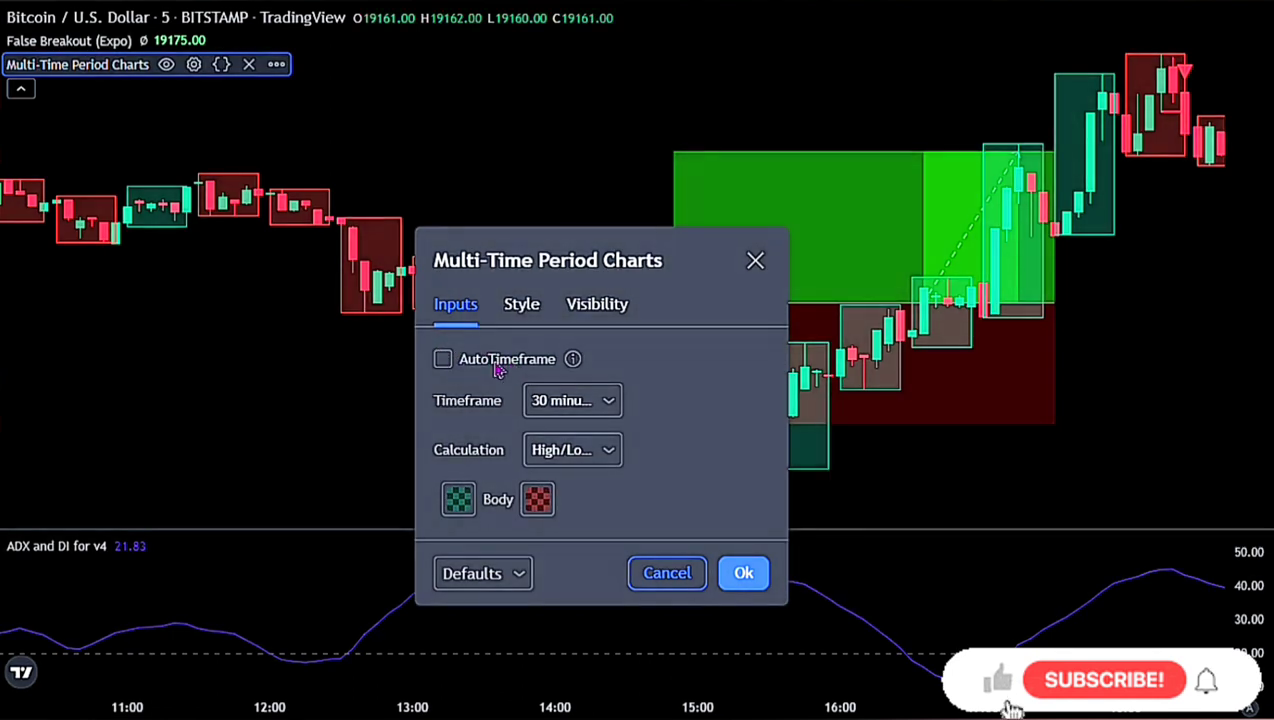
mouse_move(572, 362)
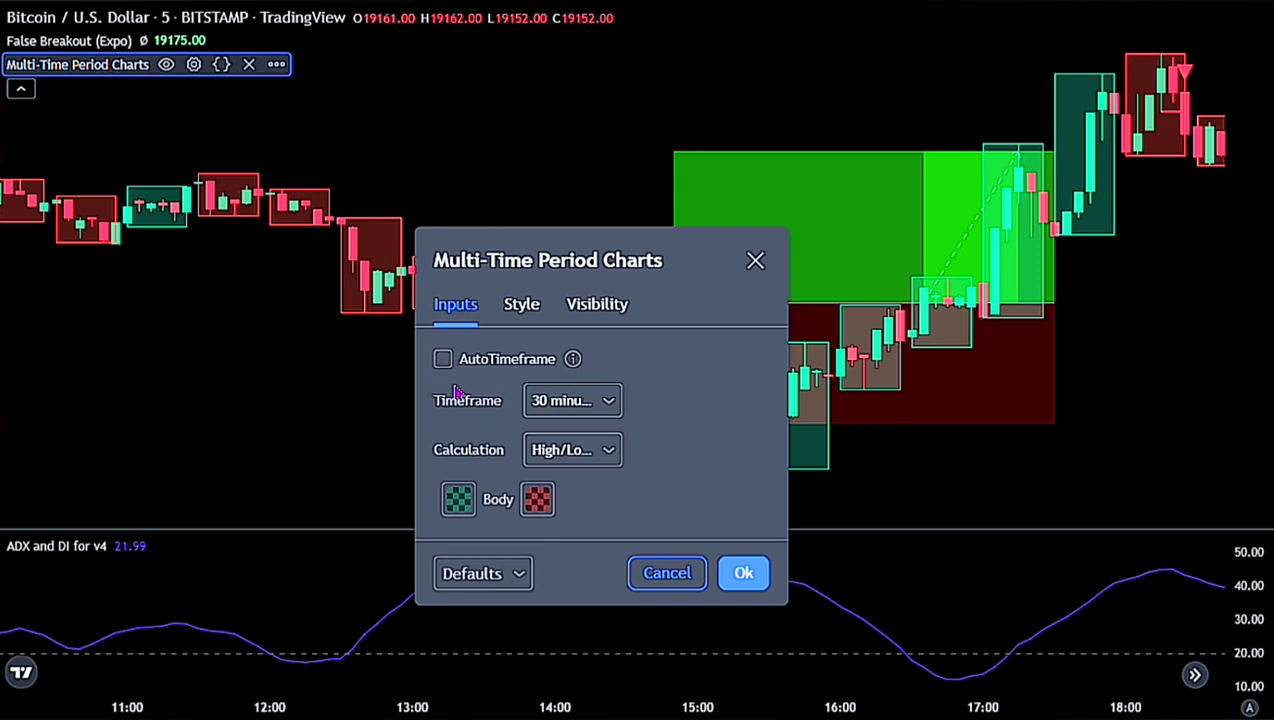
left_click(608, 401)
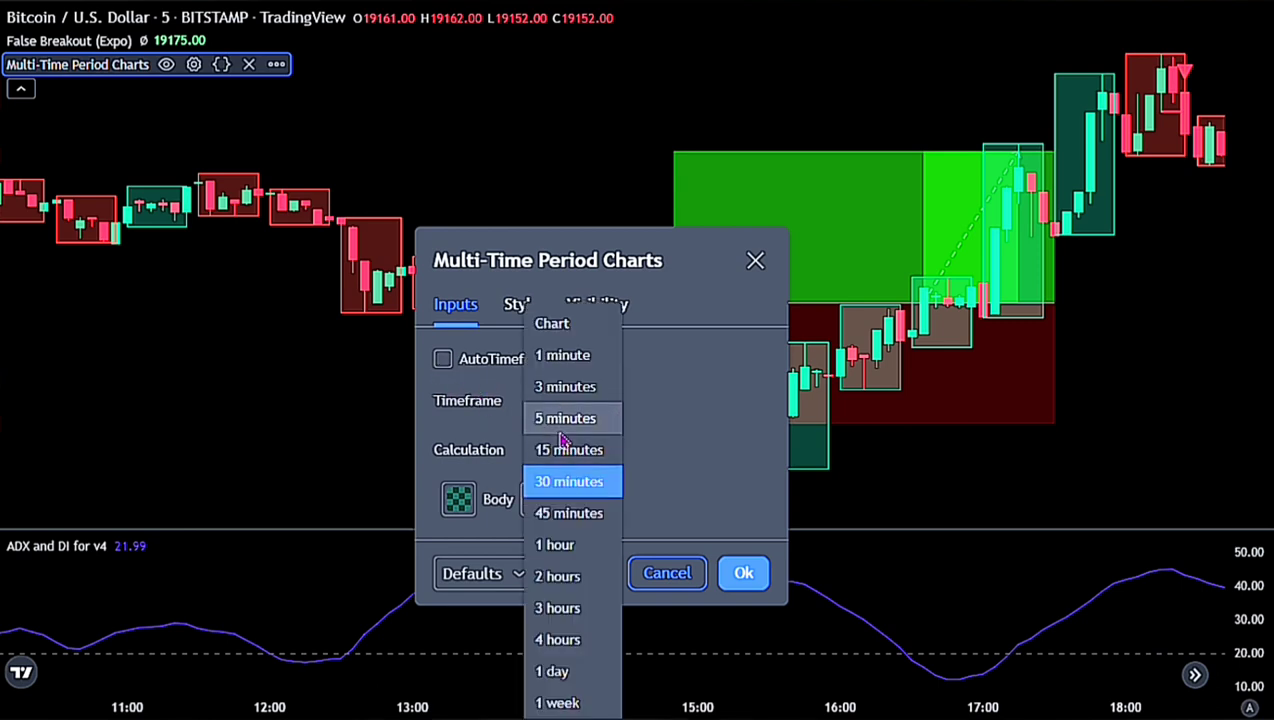
left_click(559, 547)
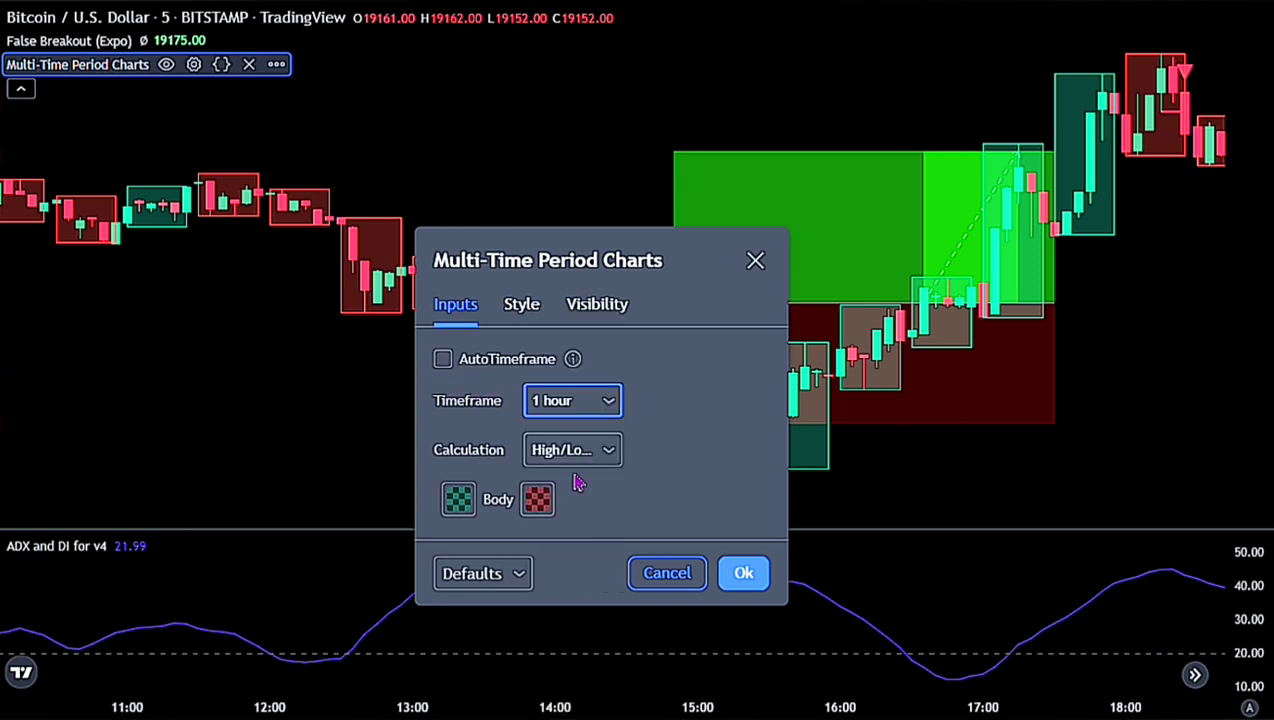
left_click(607, 405)
left_click(562, 575)
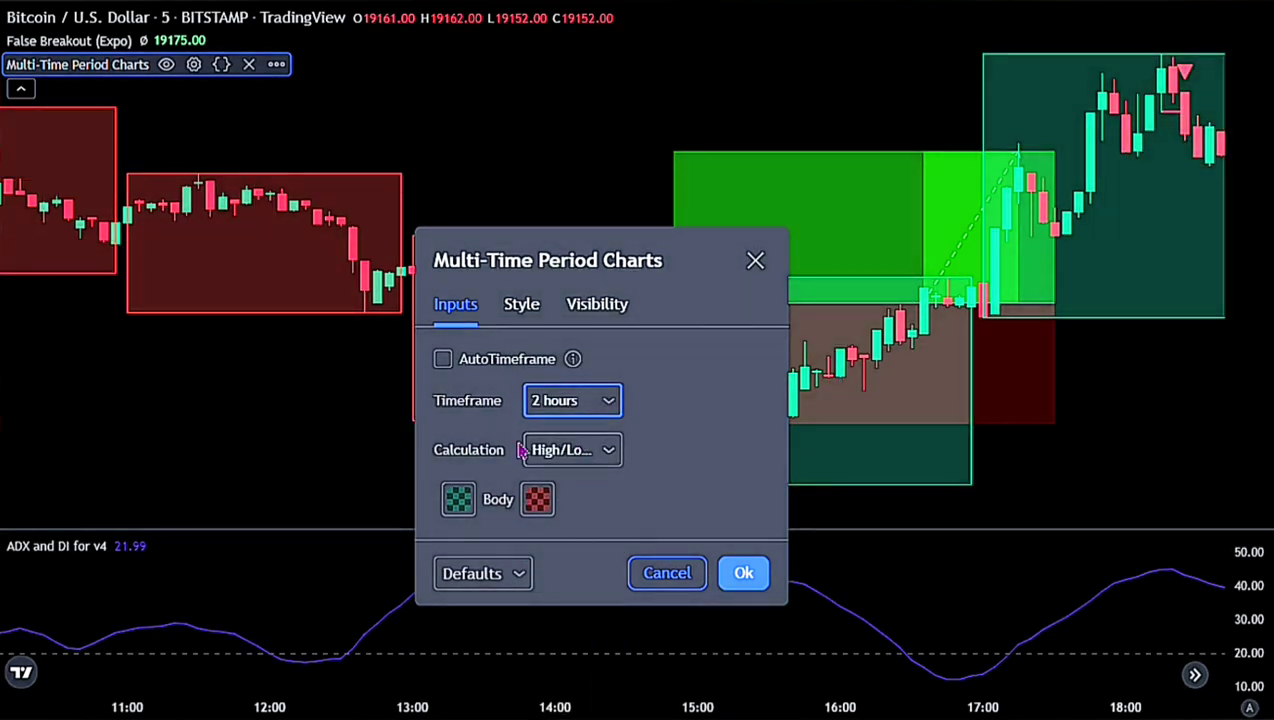
Set the box calculation to Heikin Ashi Range, then view the first strategy in the TRADE BETA STRATEGY LIST sheet.
left_click(612, 452)
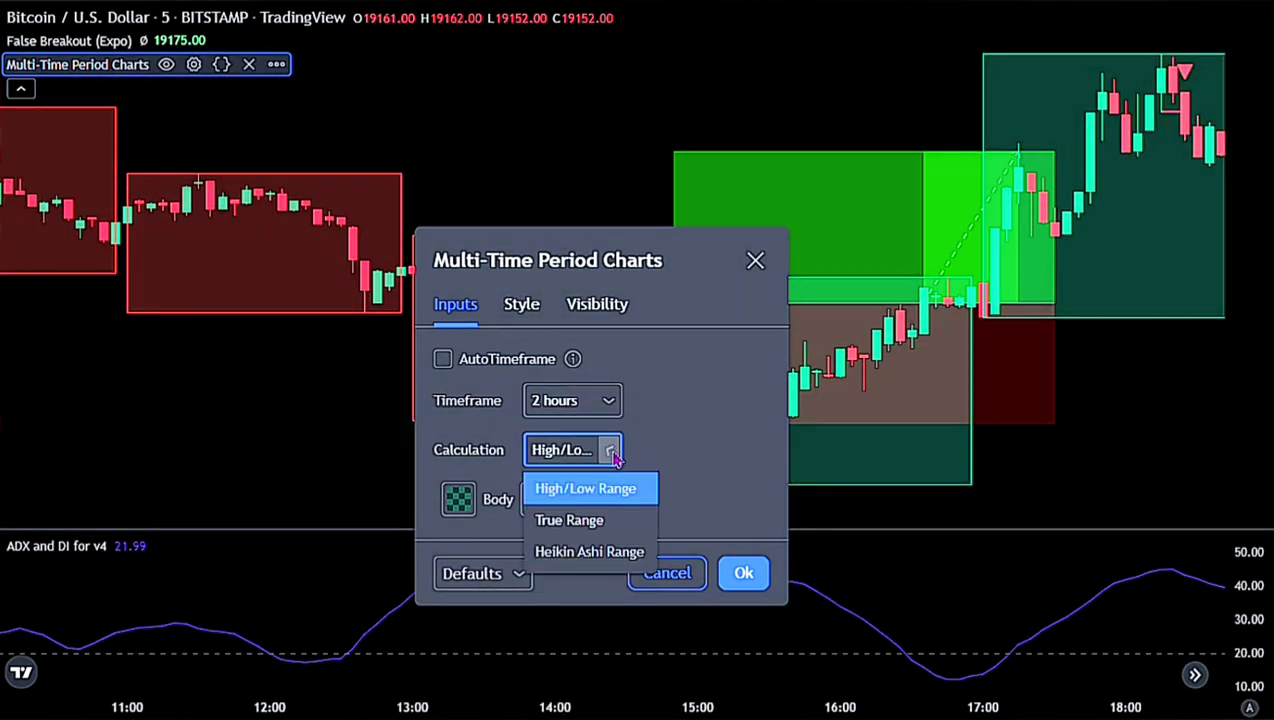
left_click(576, 553)
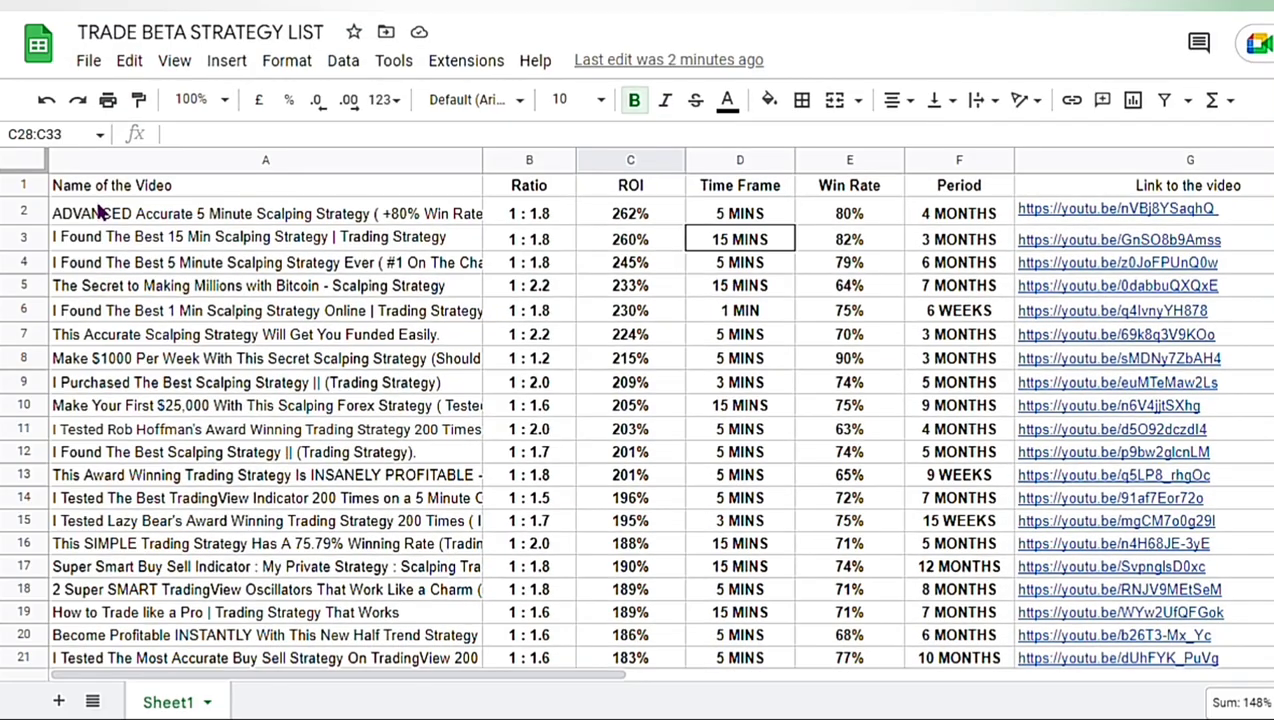
left_click(100, 212)
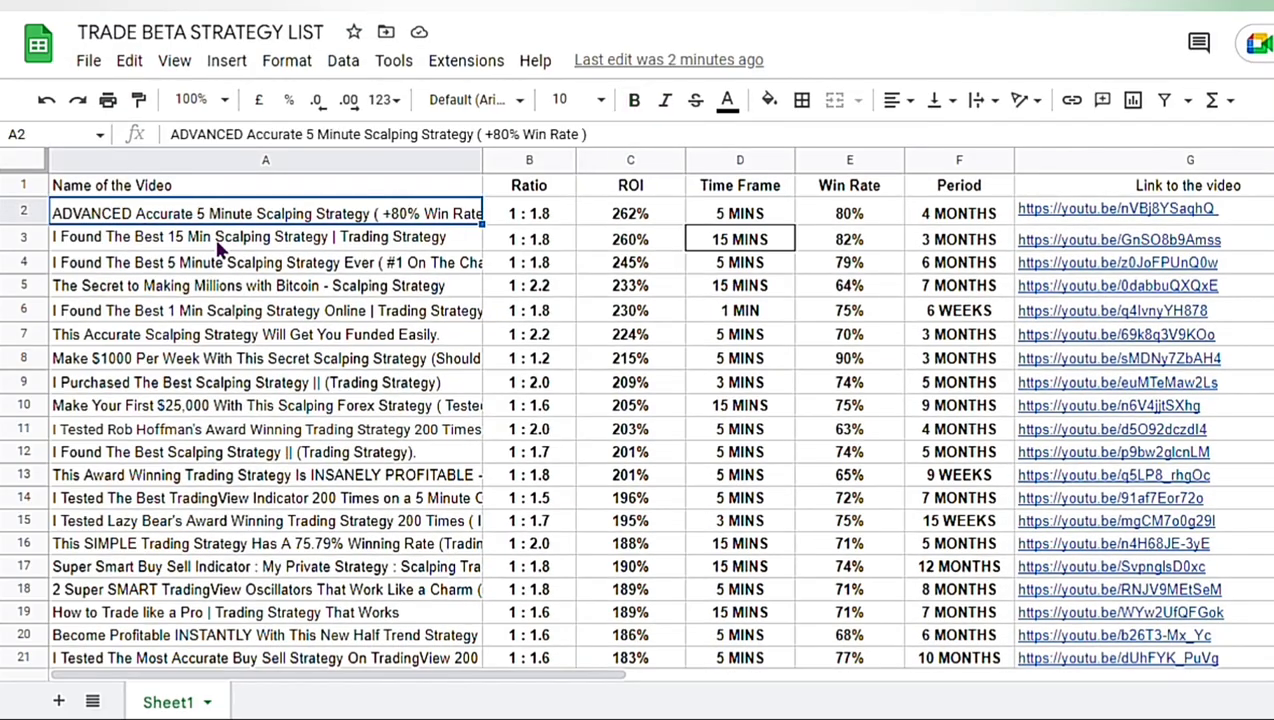
left_click(220, 240)
left_click(240, 263)
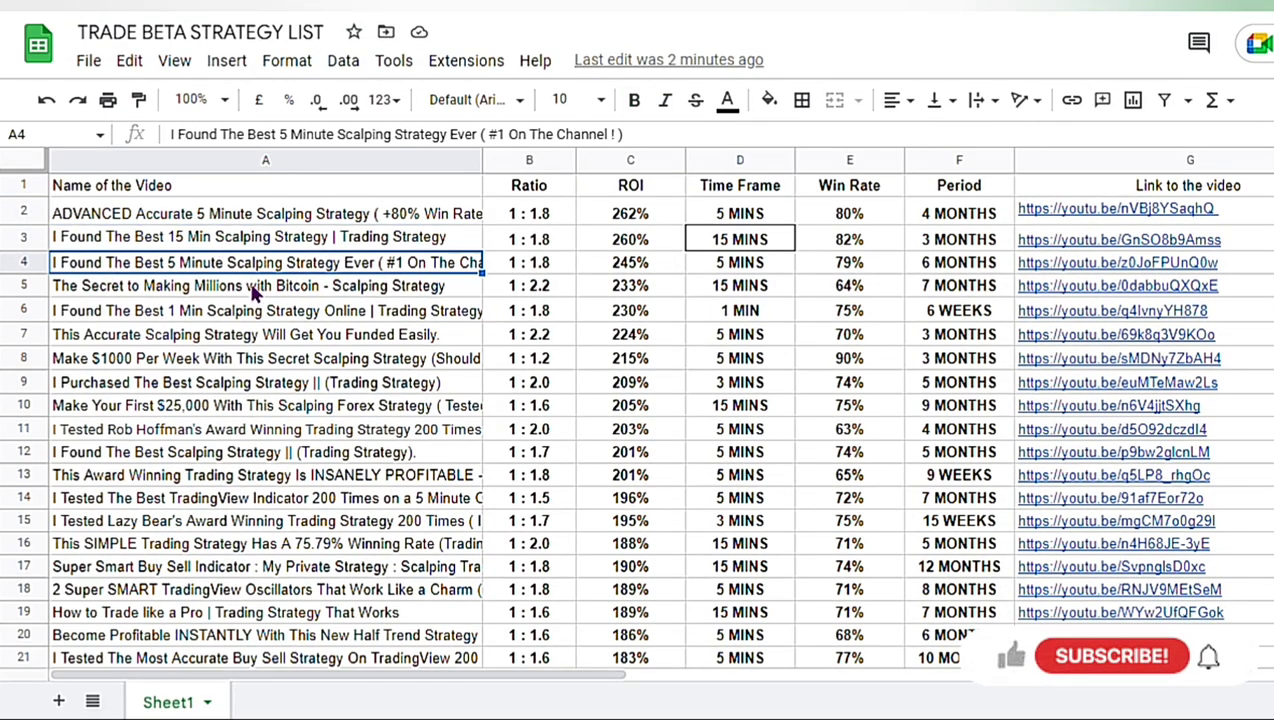
left_click(253, 287)
left_click(272, 312)
left_click(289, 337)
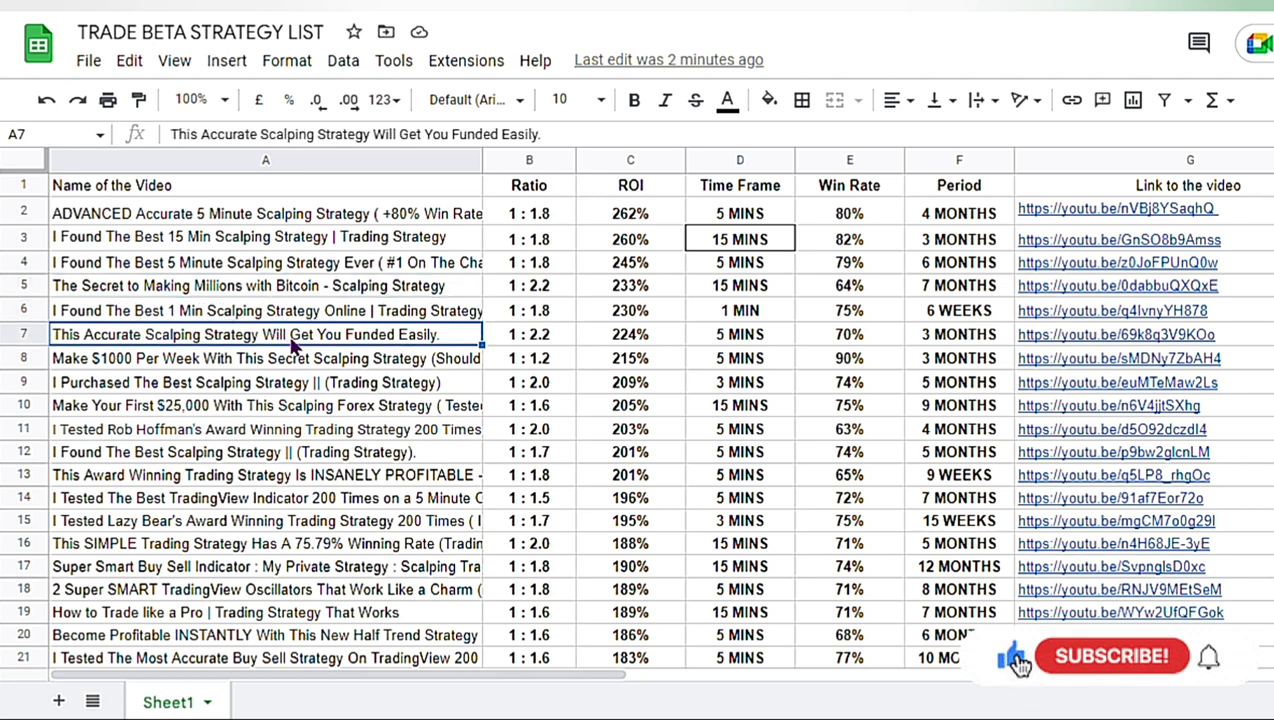
left_click(301, 362)
left_click(319, 390)
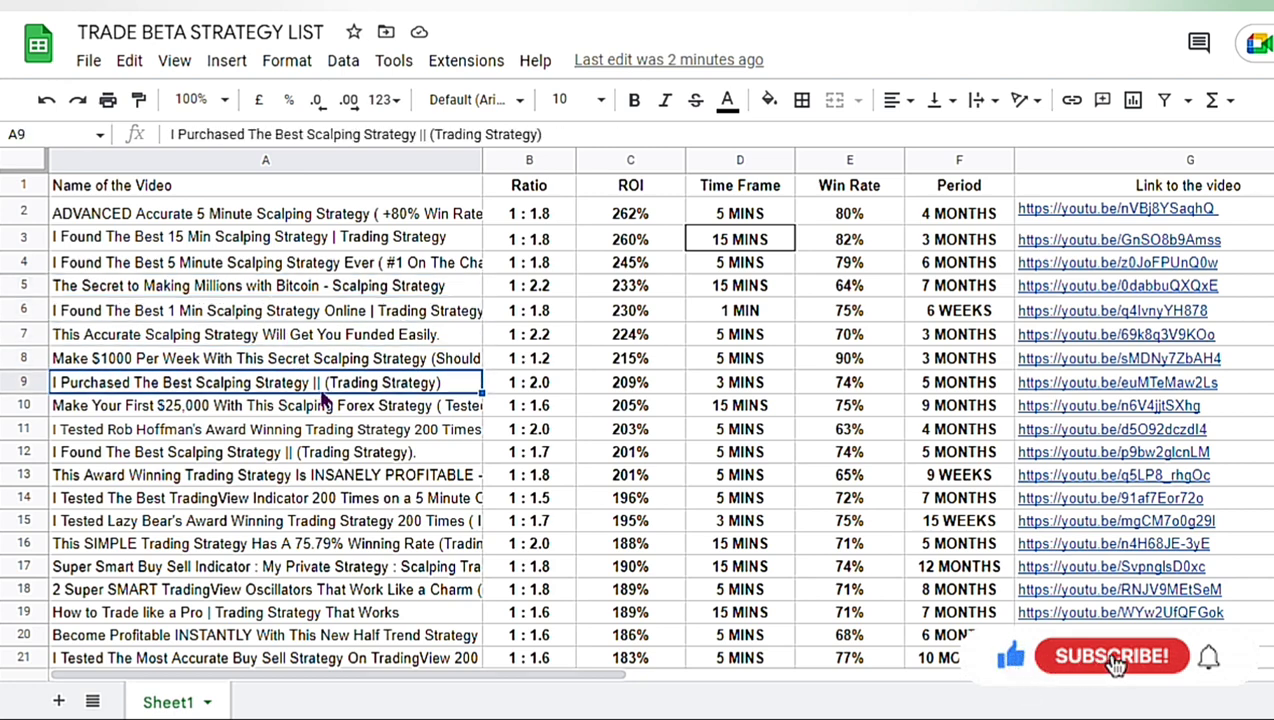
left_click(324, 406)
left_click(364, 428)
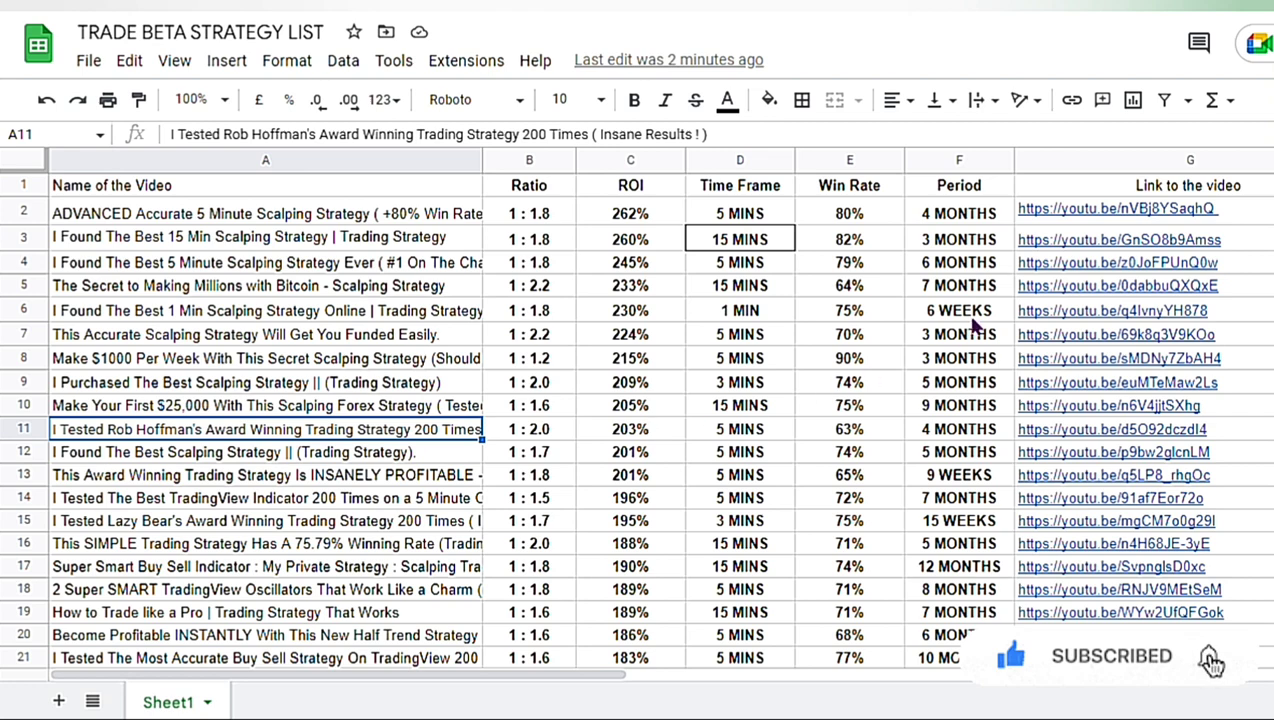